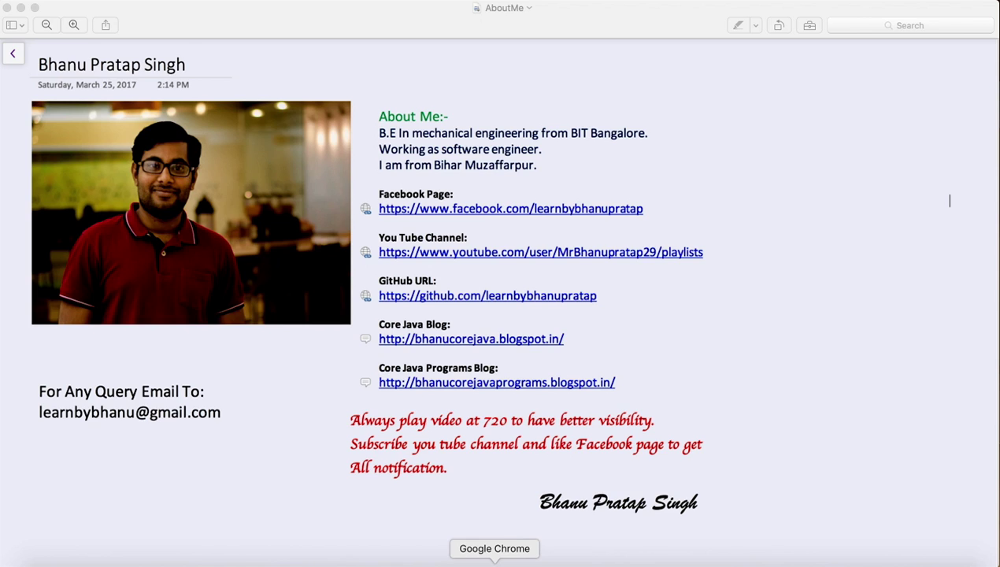
Step: Switch from the AboutMe note in Notes to the Chrome window showing JIRA
{"action": "left_click", "coordinate": [494, 562]}
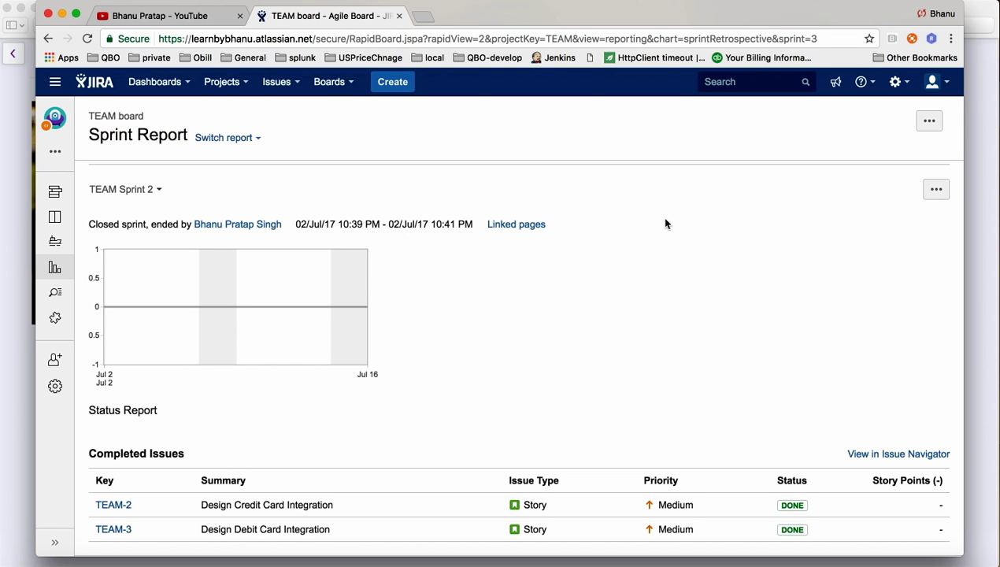
Step: Start a new issue from the JIRA Sprint Report page
{"action": "left_click", "coordinate": [391, 83]}
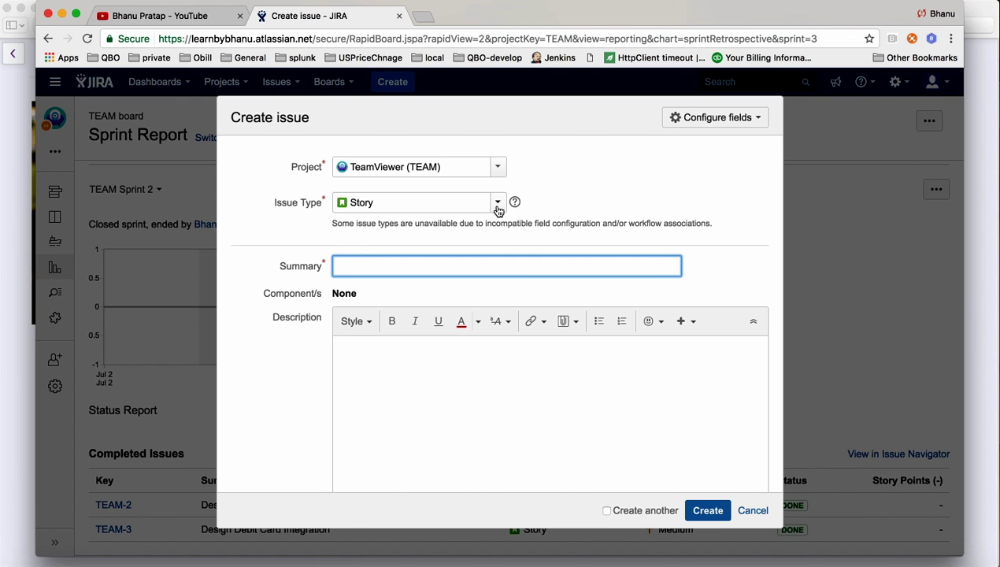
Step: Make the issue type Bug and enter the summary 'Credit card Payment is not working'
{"action": "left_click", "coordinate": [497, 205]}
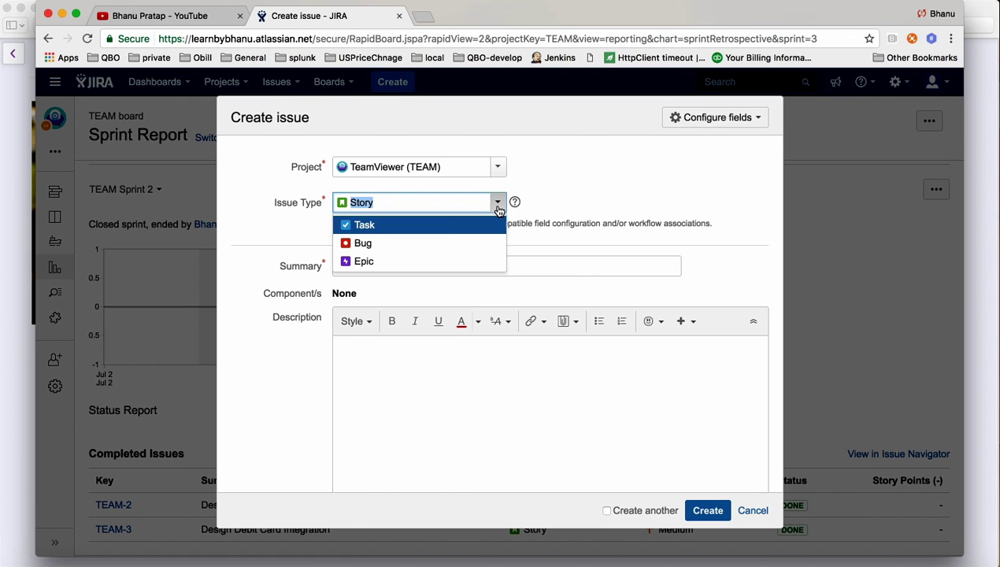
{"action": "left_click", "coordinate": [356, 244]}
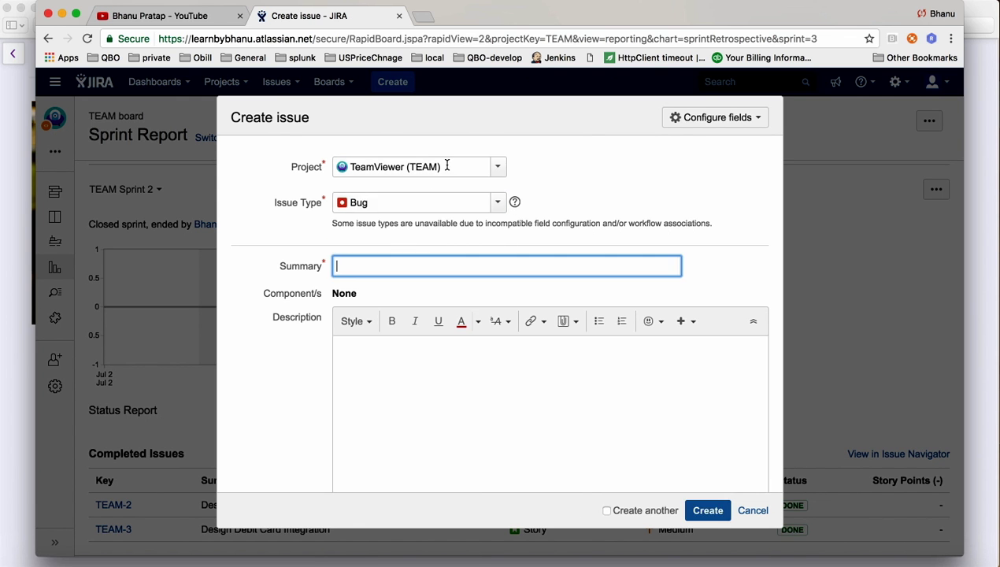
{"action": "left_click", "coordinate": [366, 264]}
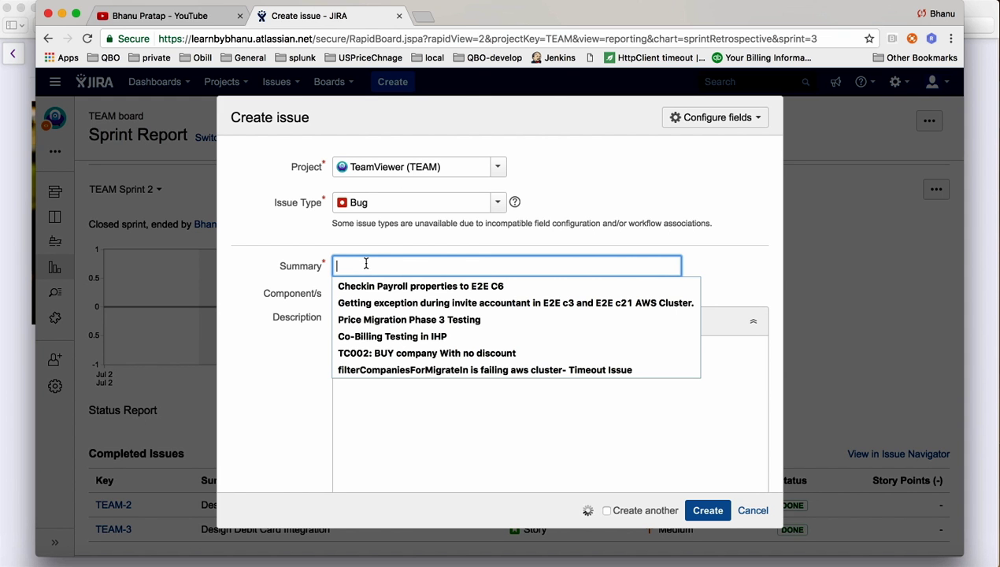
{"action": "type", "text": "Cre"}
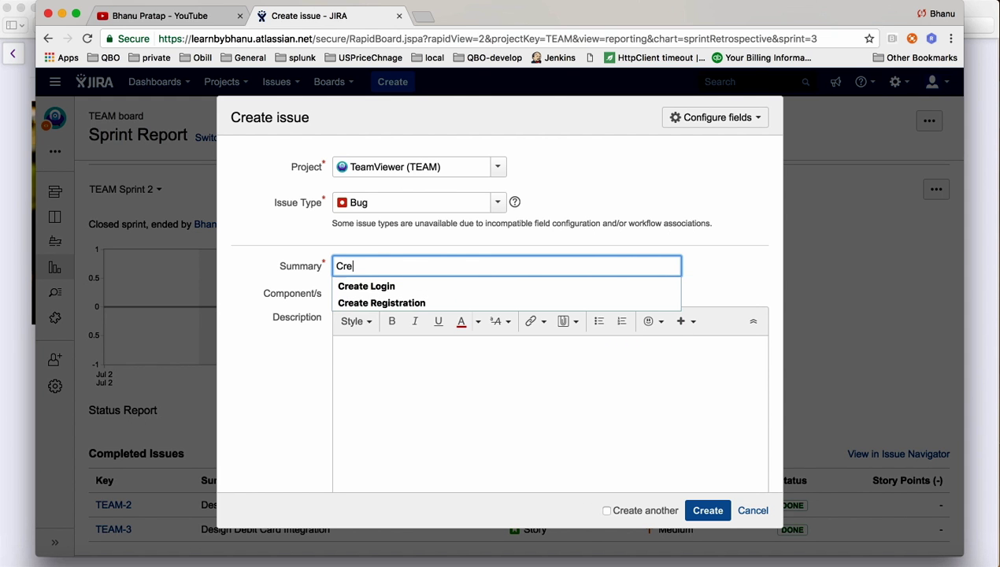
{"action": "type", "text": "dit "}
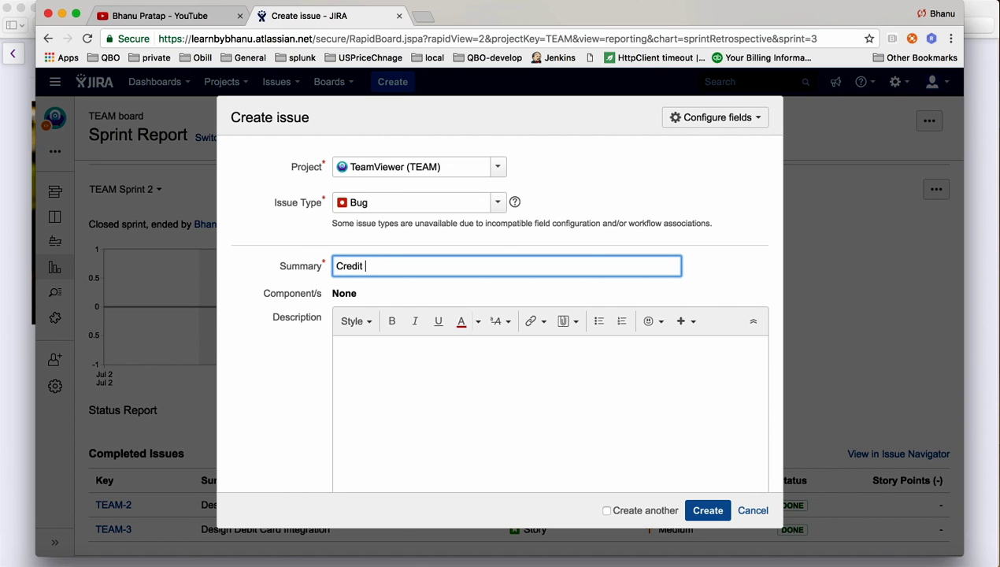
{"action": "type", "text": "card Pay,en"}
{"action": "key", "text": "BackSpace"}
{"action": "key", "text": "BackSpace"}
{"action": "key", "text": "BackSpace"}
{"action": "type", "text": "ment ois"}
{"action": "key", "text": "BackSpace"}
{"action": "key", "text": "BackSpace"}
{"action": "key", "text": "BackSpace"}
{"action": "type", "text": "is not "}
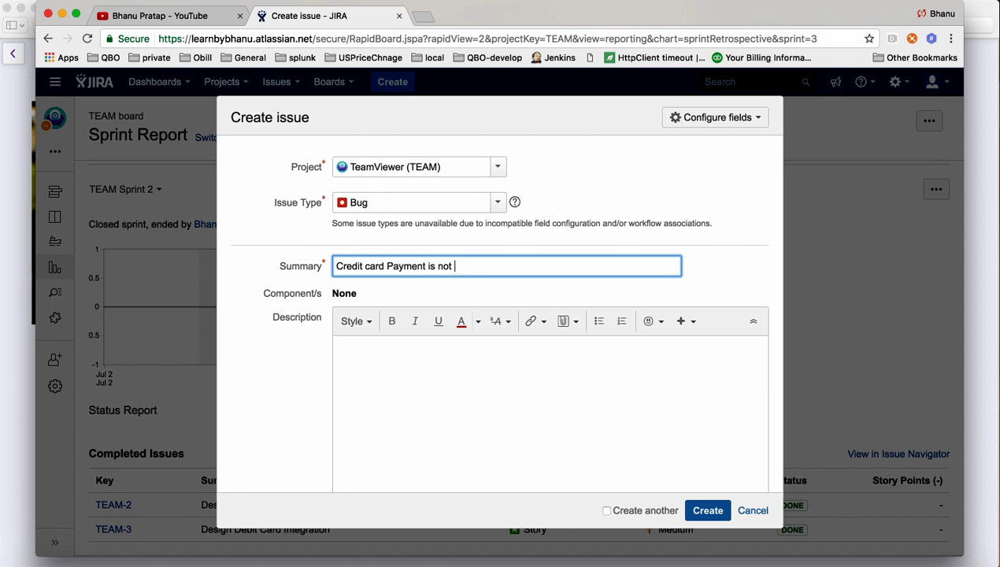
{"action": "type", "text": "working"}
{"action": "left_click_drag", "start_coordinate": [505, 263], "coordinate": [233, 270]}
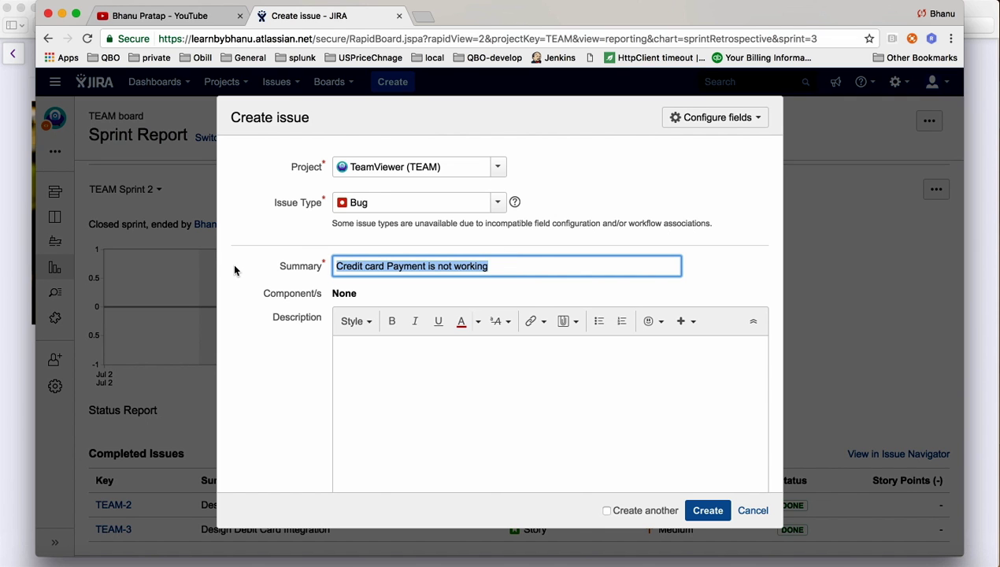
{"action": "left_click", "coordinate": [373, 356]}
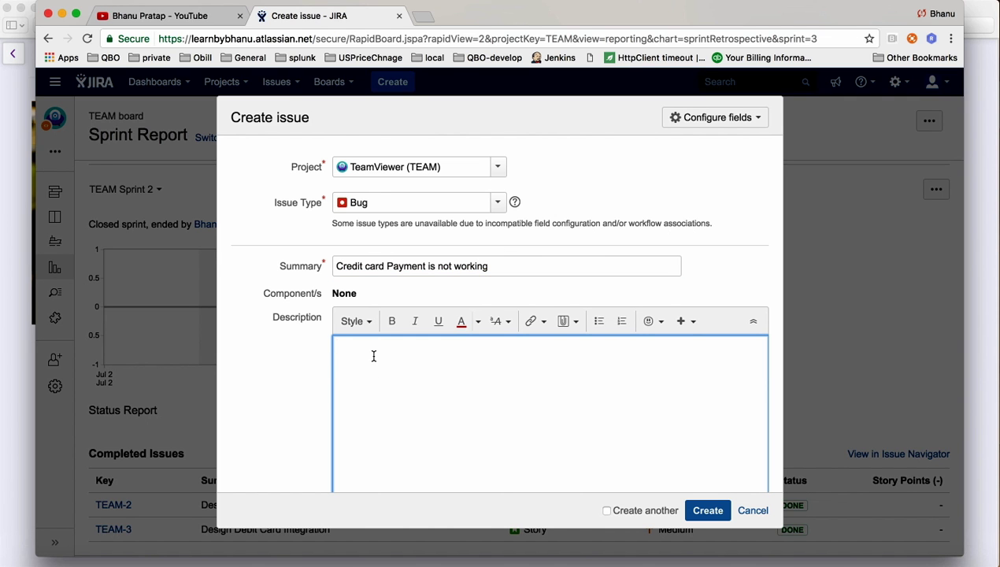
Step: Type steps: Login to application, Select Product, Add To Basket, Go To payment page
{"action": "type", "text": "LOgin"}
{"action": "key", "text": "BackSpace"}
{"action": "key", "text": "BackSpace"}
{"action": "key", "text": "BackSpace"}
{"action": "key", "text": "BackSpace"}
{"action": "key", "text": "BackSpace"}
{"action": "key", "text": "BackSpace"}
{"action": "type", "text": "Lo"}
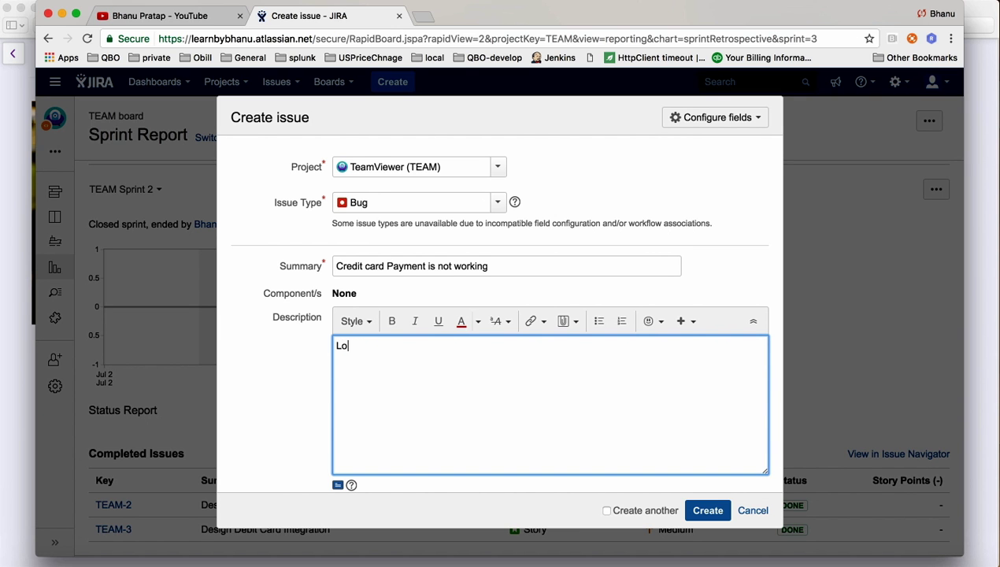
{"action": "type", "text": "gin to application"}
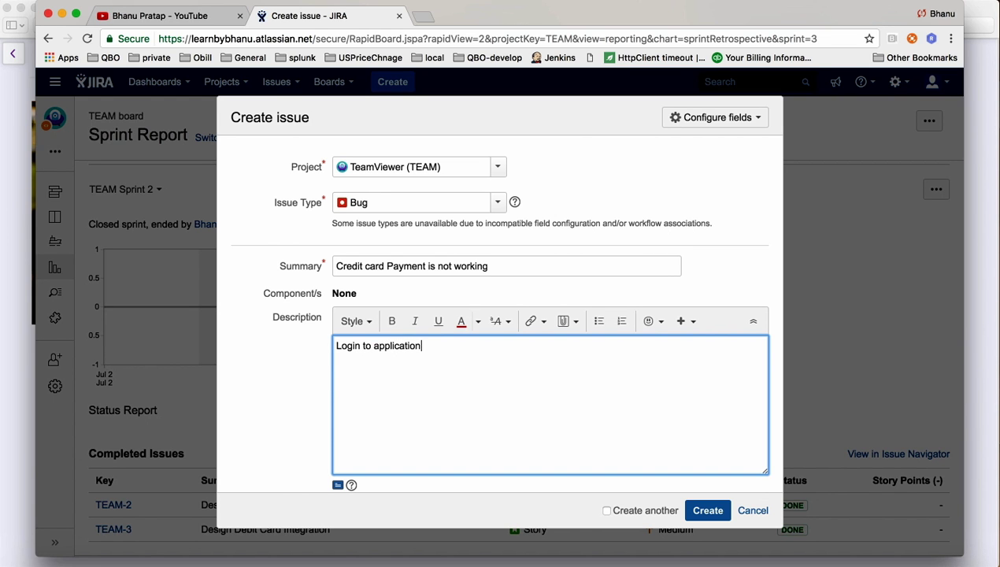
{"action": "type", "text": "Sele"}
{"action": "type", "text": "ct Product"}
{"action": "type", "text": "Add To Ma"}
{"action": "key", "text": "BackSpace"}
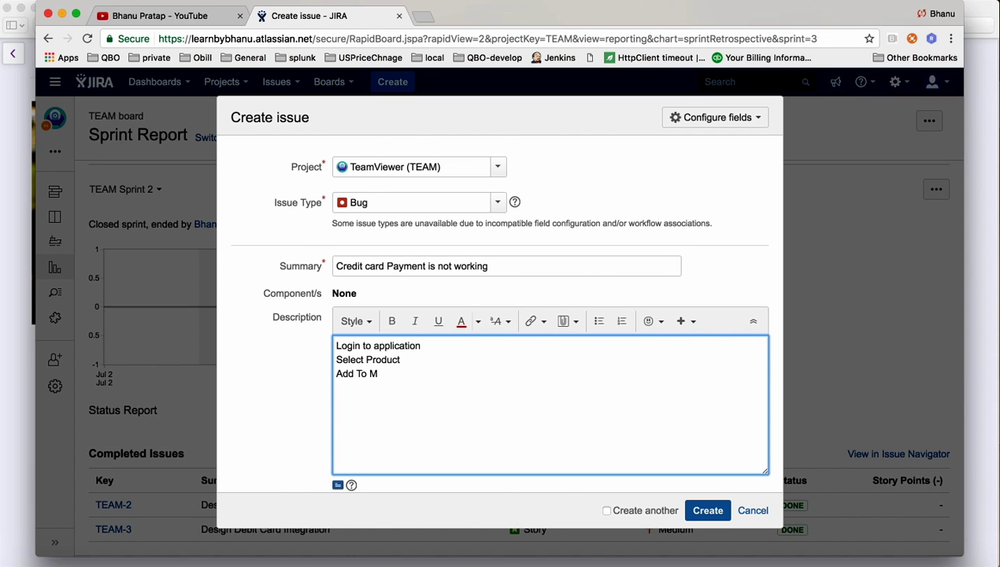
{"action": "key", "text": "BackSpace"}
{"action": "type", "text": "Basket"}
{"action": "key", "text": "Return"}
{"action": "type", "text": "Go To pa"}
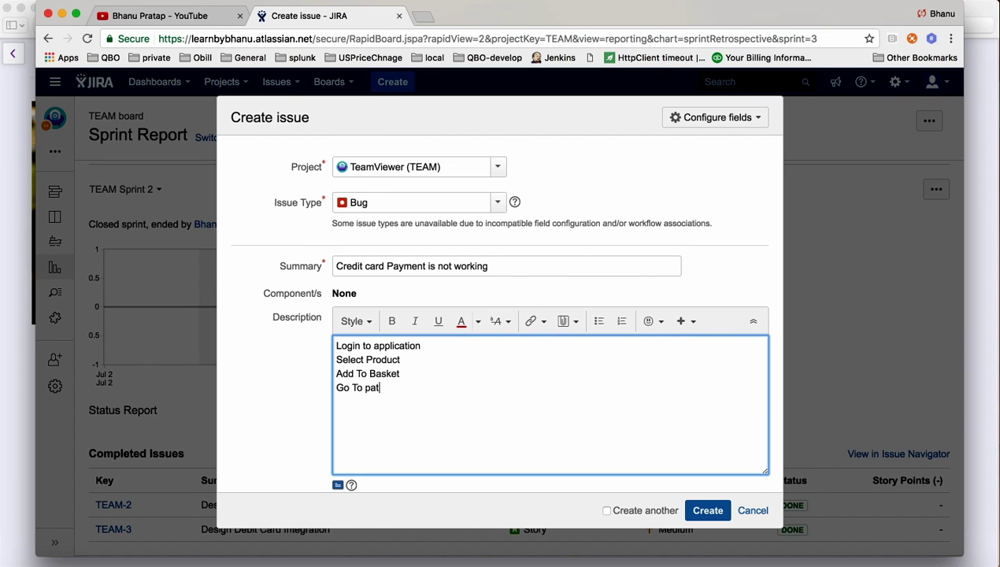
{"action": "type", "text": "yment page"}
Step: Add 'Do Credit Card Payment', then Expected Result: and Actual Result lines
{"action": "key", "text": "Return"}
{"action": "type", "text": "Do C"}
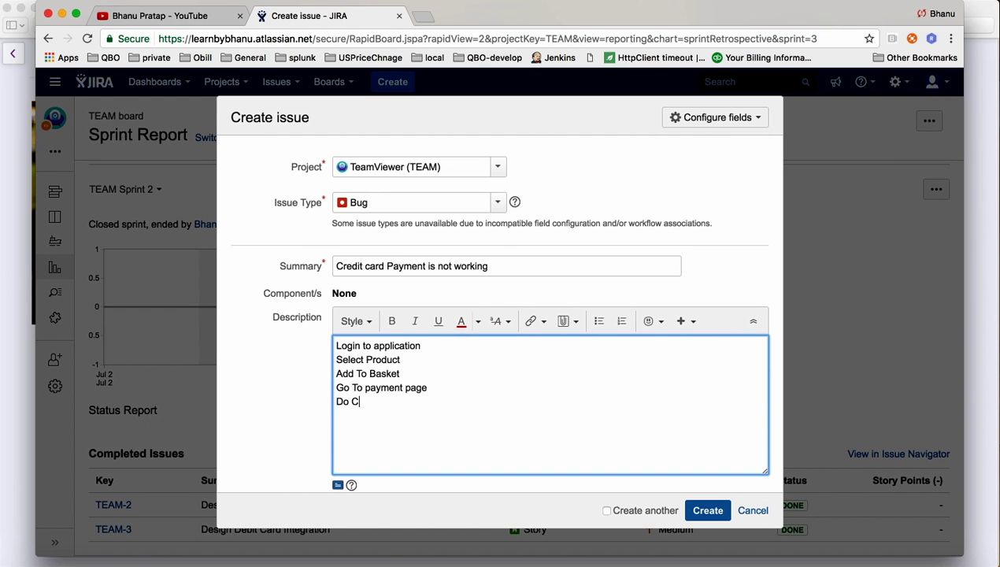
{"action": "type", "text": "redit Card Payment"}
{"action": "key", "text": "Return"}
{"action": "type", "text": "Ex"}
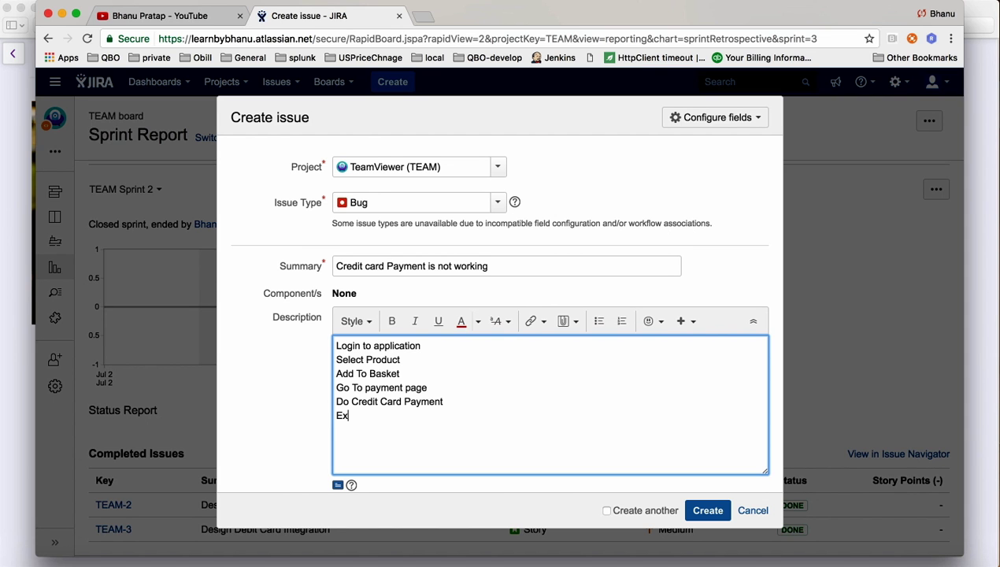
{"action": "type", "text": "paected Result:"}
{"action": "key", "text": "Return"}
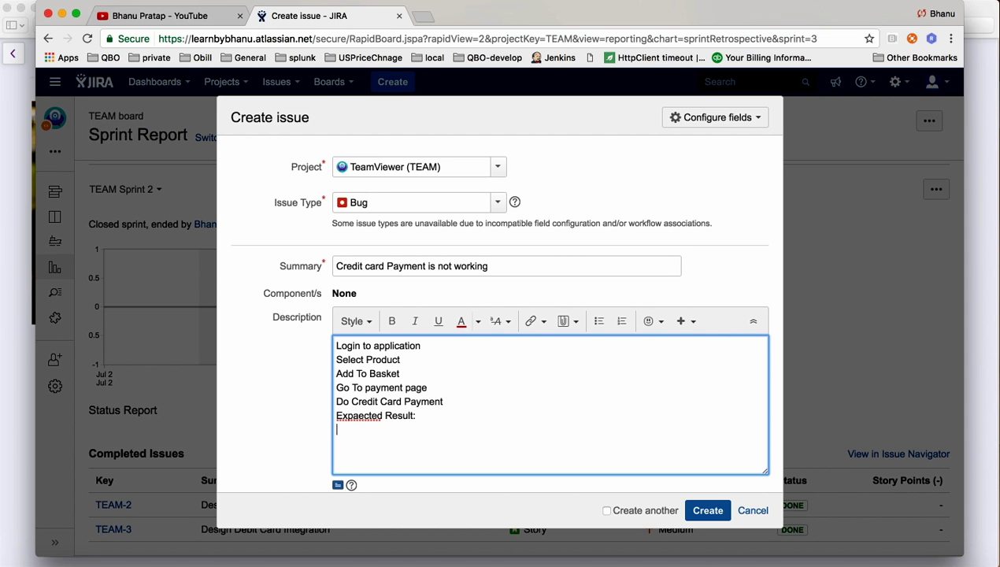
{"action": "key", "text": "Return"}
{"action": "type", "text": "Actual Result"}
Step: Correct the spelling to 'Expected Result:' and add 'Payment should be successful' below it
{"action": "right_click", "coordinate": [360, 415]}
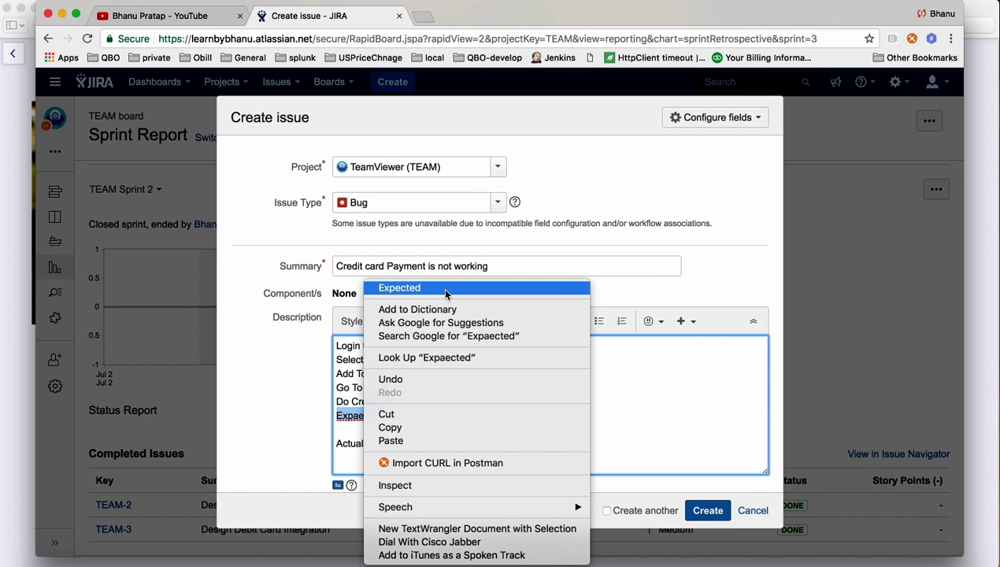
{"action": "left_click", "coordinate": [446, 286]}
{"action": "left_click", "coordinate": [350, 430]}
{"action": "type", "text": "Paymanety"}
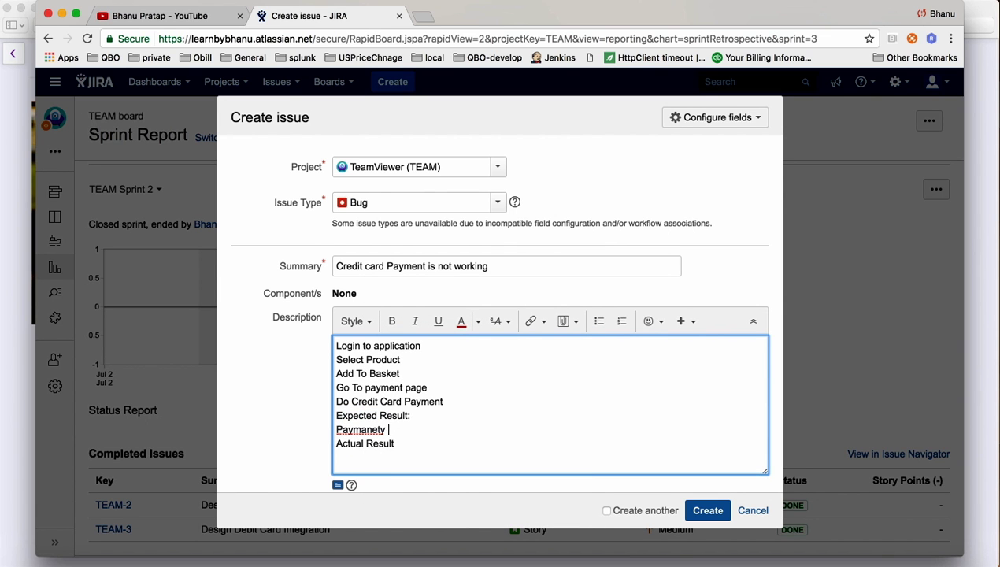
{"action": "key", "text": "BackSpace"}
{"action": "key", "text": "BackSpace"}
{"action": "type", "text": "should be successfull"}
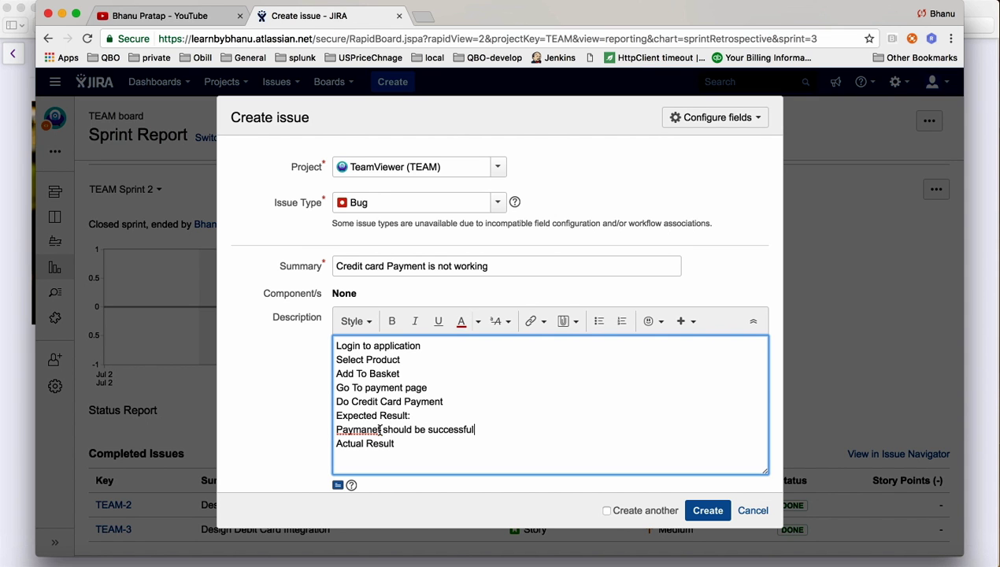
{"action": "key", "text": "BackSpace"}
{"action": "left_click", "coordinate": [368, 429]}
{"action": "key", "text": "BackSpace"}
{"action": "type", "text": "e"}
{"action": "key", "text": "Right"}
{"action": "key", "text": "BackSpace"}
{"action": "left_click", "coordinate": [527, 431]}
Step: Make the heading 'Actual Result:' and add 'Getting Error on UI' below it
{"action": "left_click", "coordinate": [390, 455]}
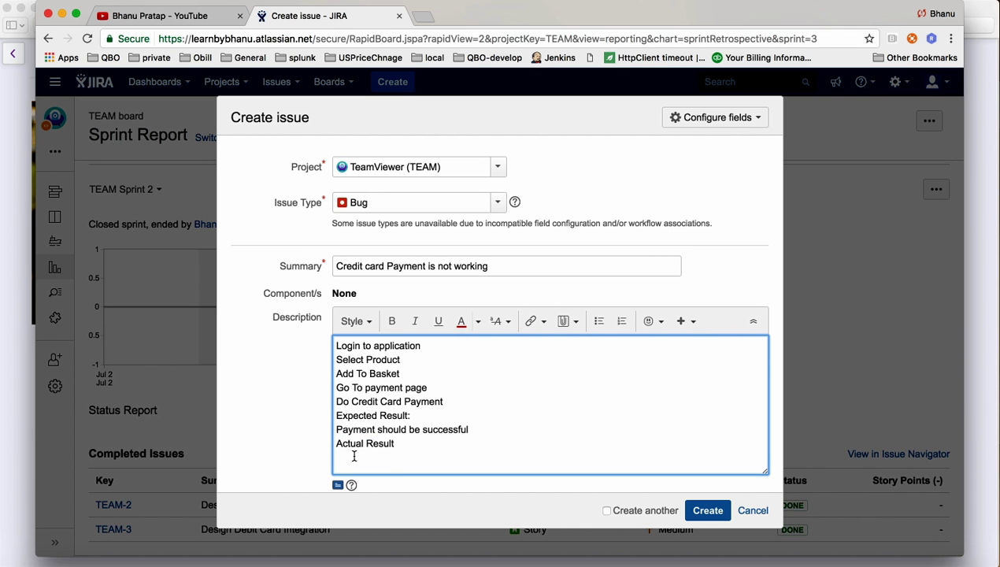
{"action": "type", "text": ":"}
{"action": "key", "text": "Return"}
{"action": "type", "text": "Hetting Error on UI"}
{"action": "left_click", "coordinate": [341, 460]}
{"action": "key", "text": "BackSpace"}
{"action": "type", "text": "G"}
Step: Bold the 'Actual Result:' and 'Expected Result:' headings
{"action": "left_click_drag", "start_coordinate": [401, 443], "coordinate": [322, 444]}
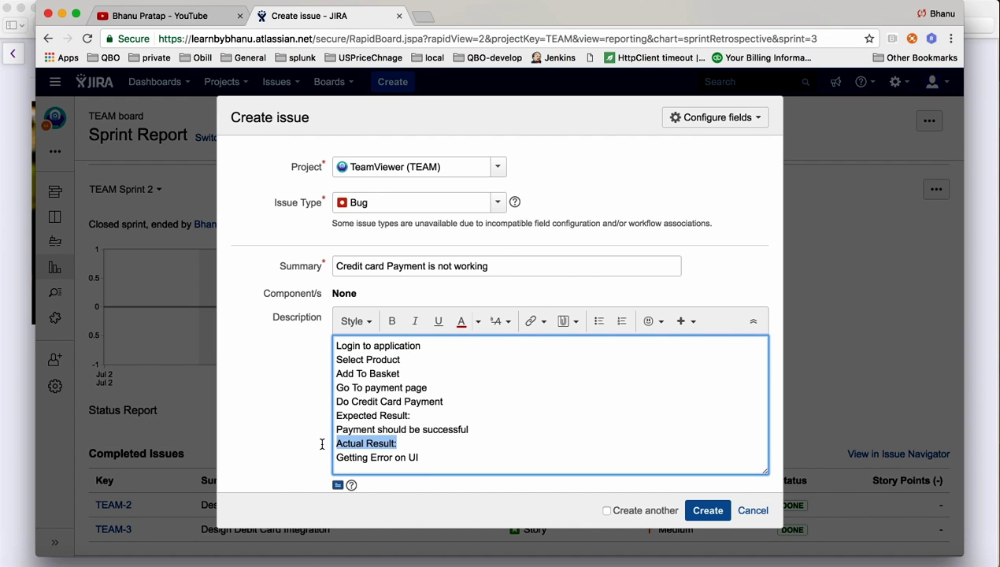
{"action": "key", "text": "super+b"}
{"action": "left_click_drag", "start_coordinate": [411, 416], "coordinate": [286, 411]}
{"action": "key", "text": "super+b"}
Step: Set the bug's priority to High
{"action": "left_click", "coordinate": [529, 402]}
{"action": "scroll", "coordinate": [530, 400], "scroll_direction": "down", "scroll_amount": 3}
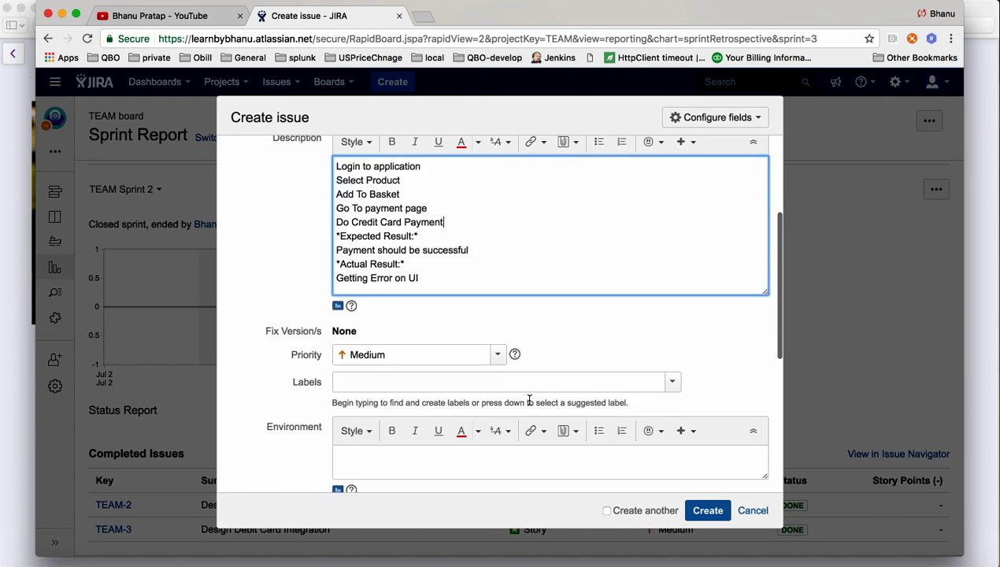
{"action": "scroll", "coordinate": [529, 401], "scroll_direction": "down", "scroll_amount": 2}
{"action": "left_click", "coordinate": [497, 282]}
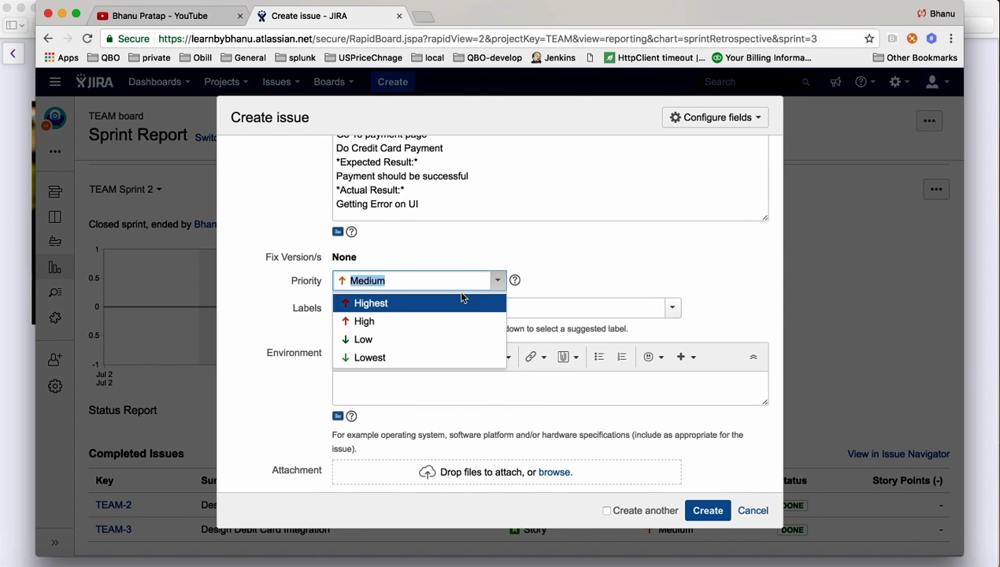
{"action": "left_click", "coordinate": [369, 319]}
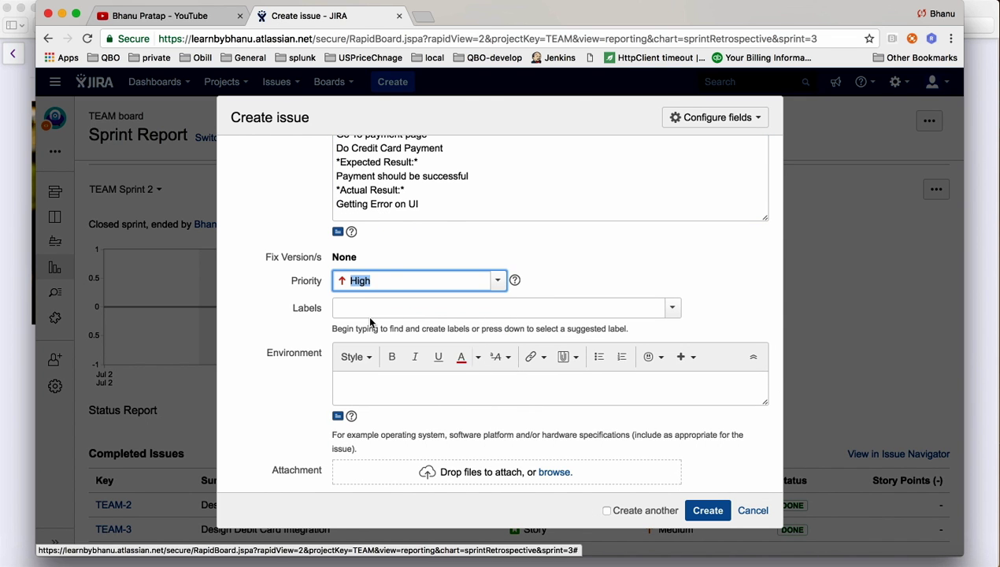
Step: Assign the bug to the admin user found through the Assignee search
{"action": "scroll", "coordinate": [552, 276], "scroll_direction": "down", "scroll_amount": 2}
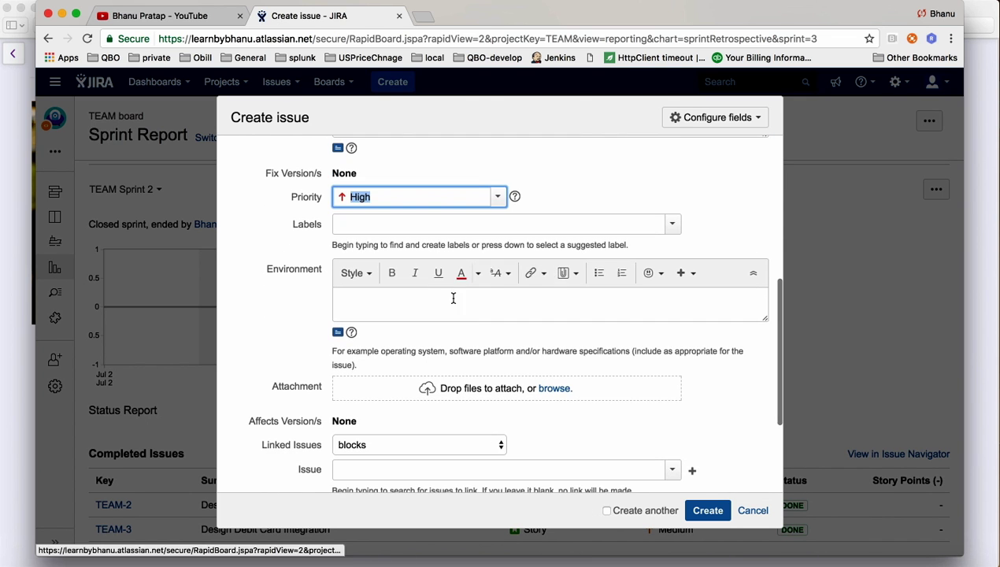
{"action": "left_click", "coordinate": [425, 294]}
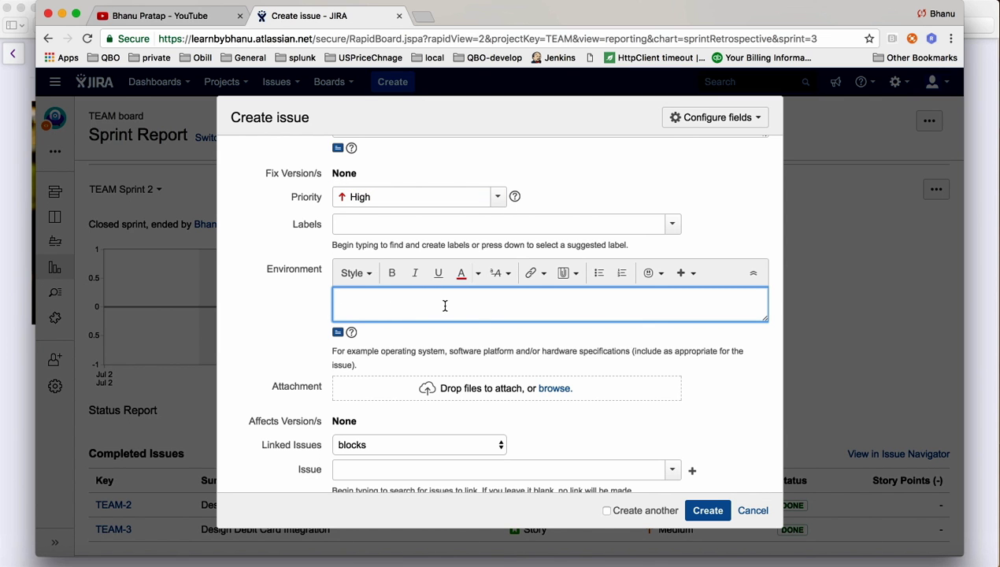
{"action": "scroll", "coordinate": [445, 307], "scroll_direction": "down", "scroll_amount": 3}
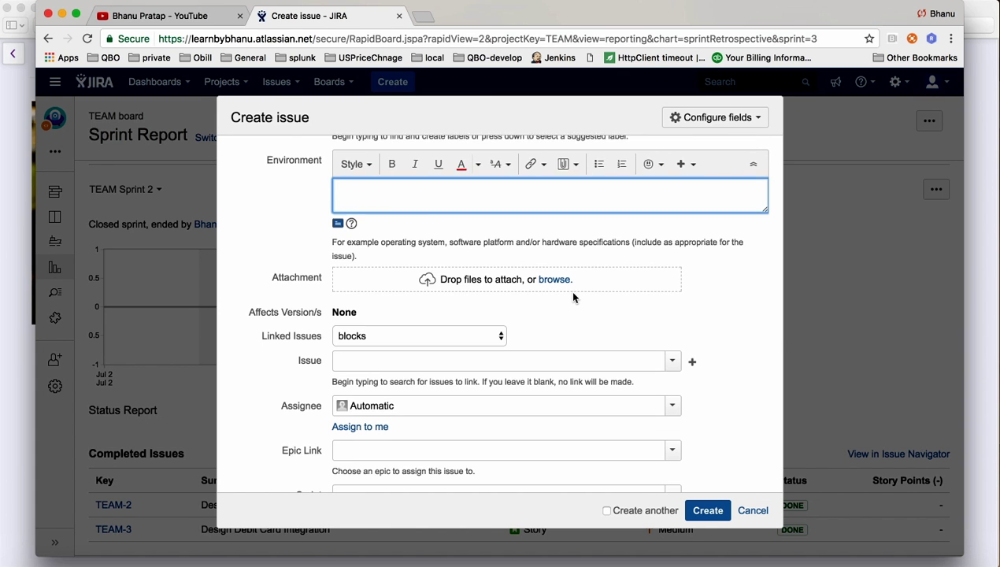
{"action": "scroll", "coordinate": [568, 289], "scroll_direction": "down", "scroll_amount": 1}
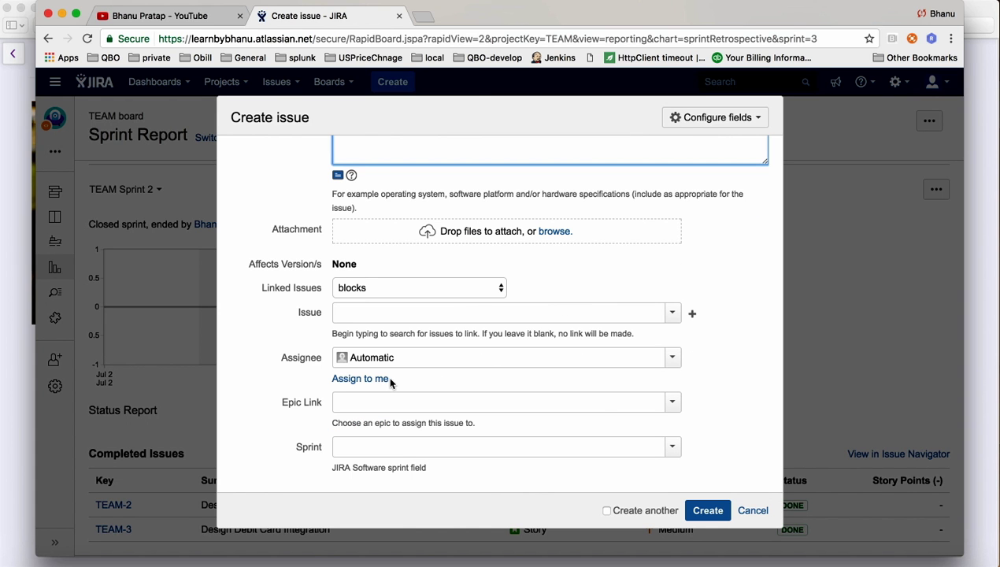
{"action": "left_click", "coordinate": [421, 357]}
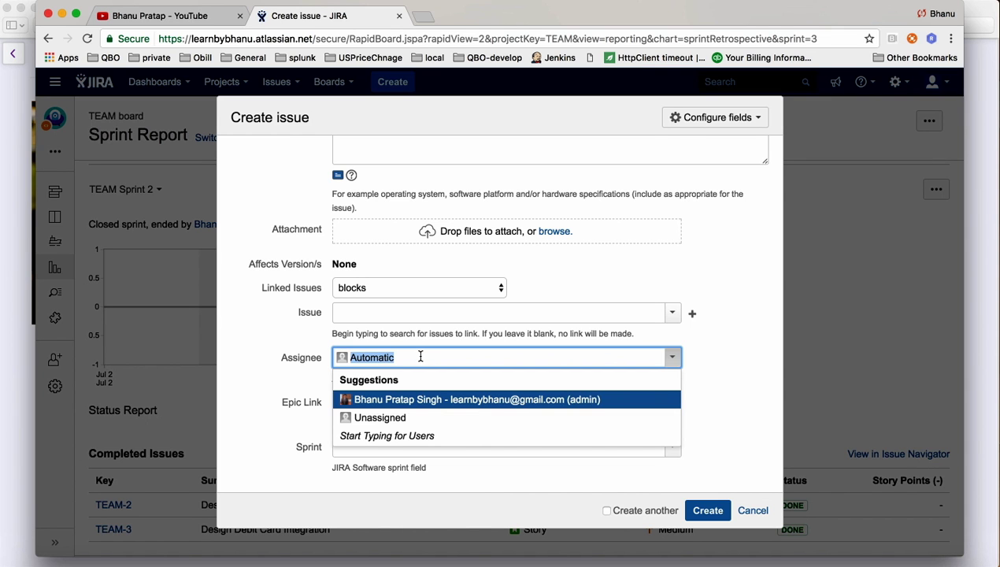
{"action": "type", "text": "Mohan"}
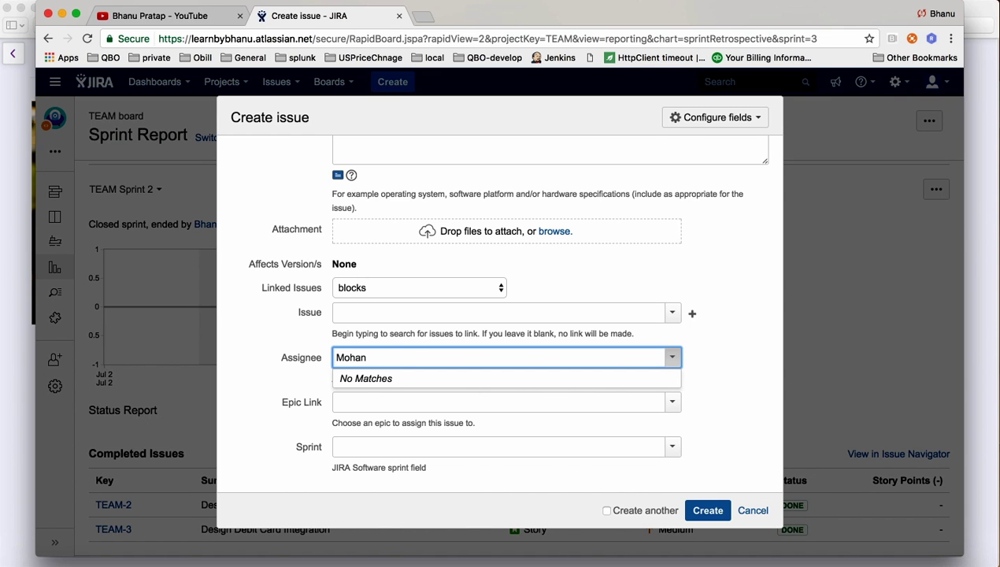
{"action": "key", "text": "BackSpace"}
{"action": "key", "text": "BackSpace"}
{"action": "key", "text": "BackSpace"}
{"action": "key", "text": "BackSpace"}
{"action": "key", "text": "BackSpace"}
{"action": "type", "text": "bha"}
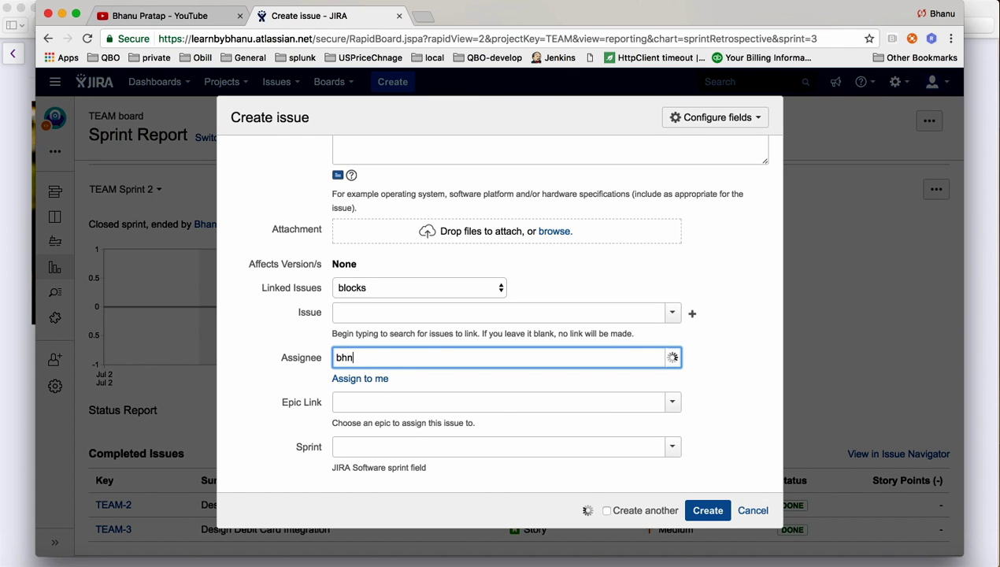
{"action": "type", "text": "nu"}
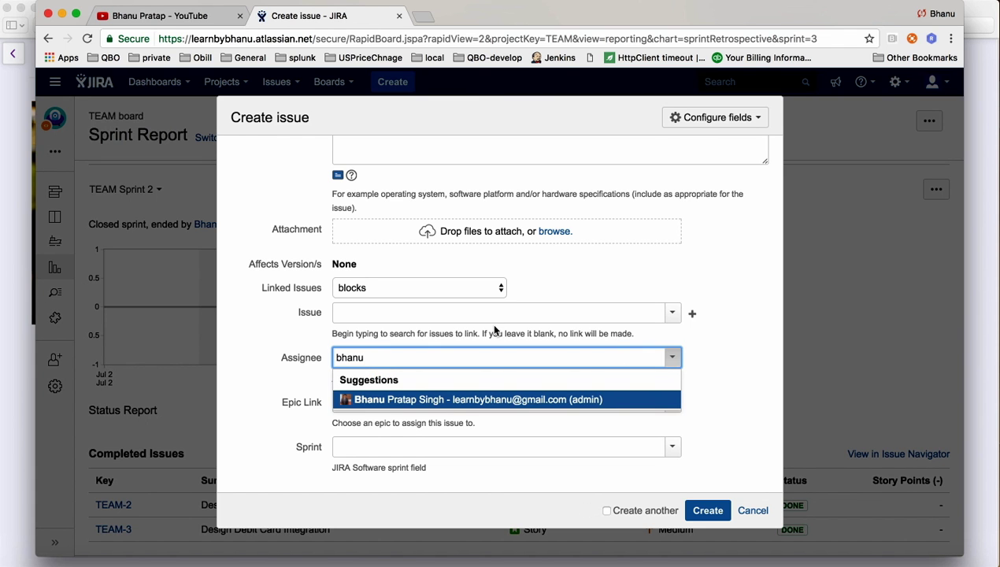
{"action": "left_click", "coordinate": [459, 400]}
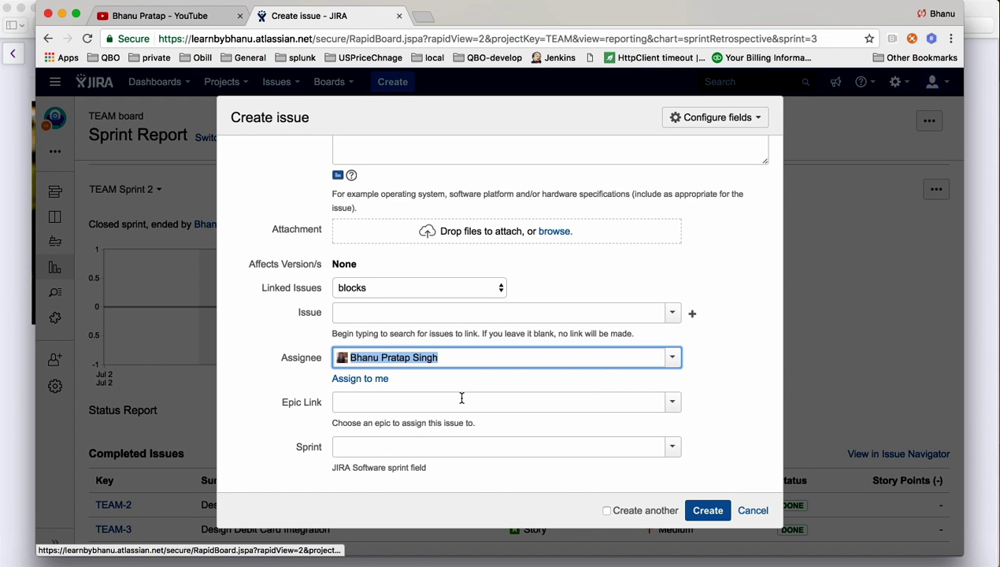
Step: Leave Sprint empty and create the bug as TEAM-6
{"action": "left_click", "coordinate": [672, 448]}
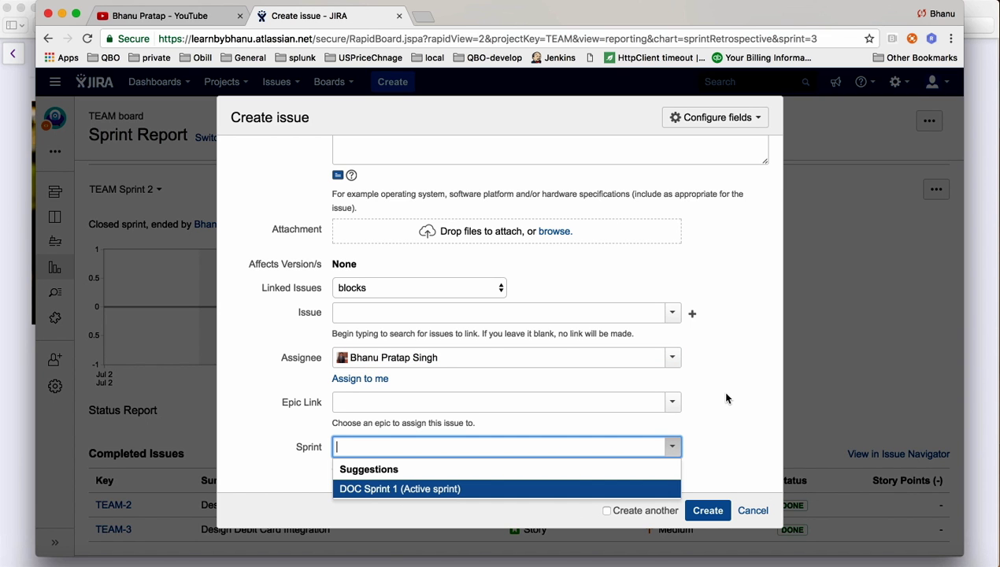
{"action": "left_click", "coordinate": [706, 416]}
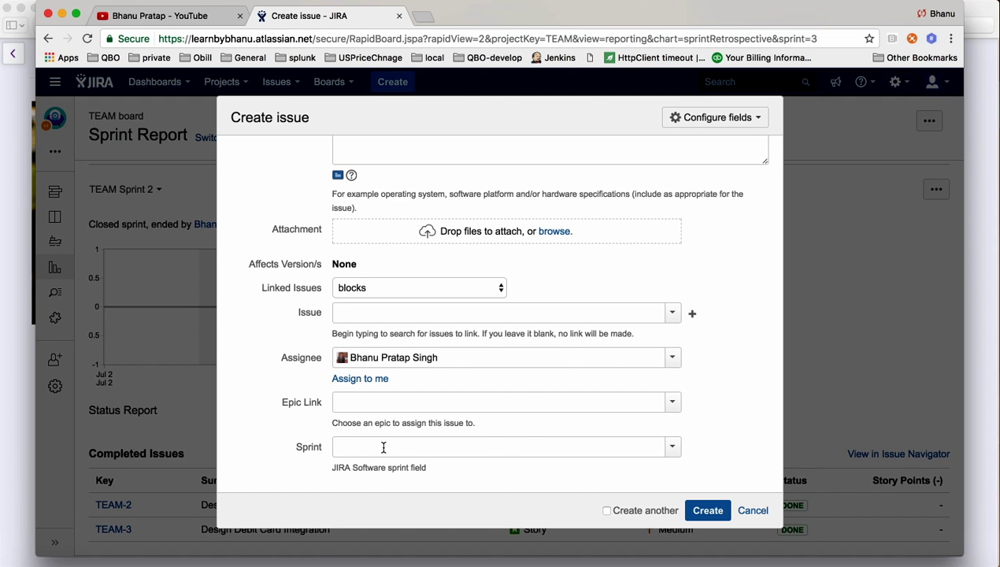
{"action": "left_click", "coordinate": [708, 511]}
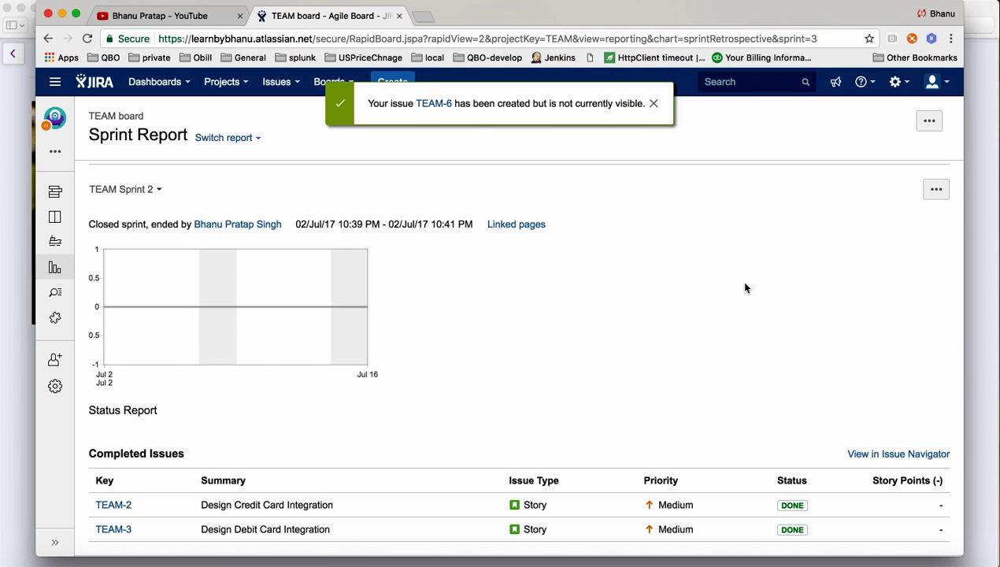
Step: Dismiss the 'TEAM-6 has been created' flag and show the My open issues filter
{"action": "left_click", "coordinate": [653, 104]}
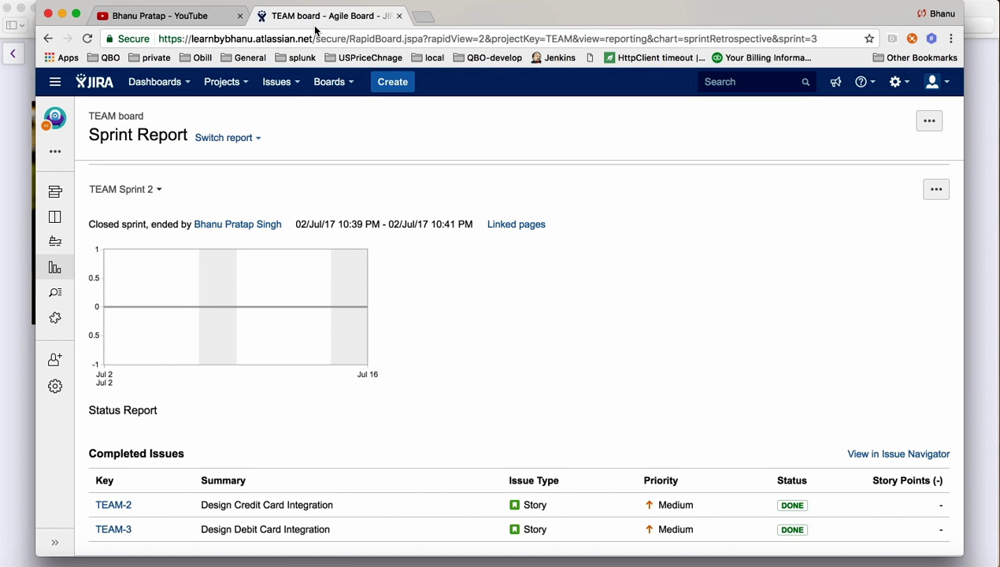
{"action": "left_click", "coordinate": [298, 86]}
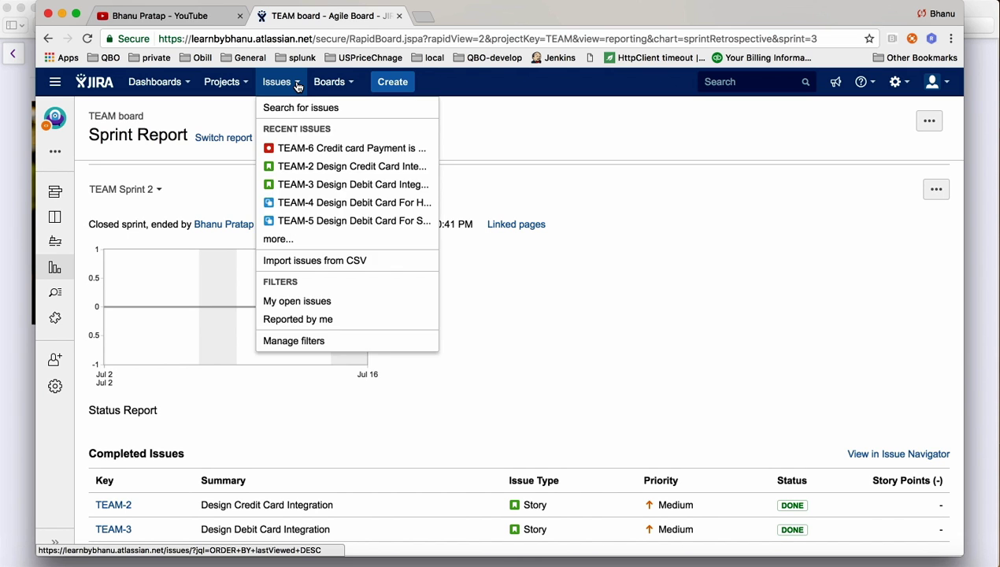
{"action": "left_click", "coordinate": [313, 304]}
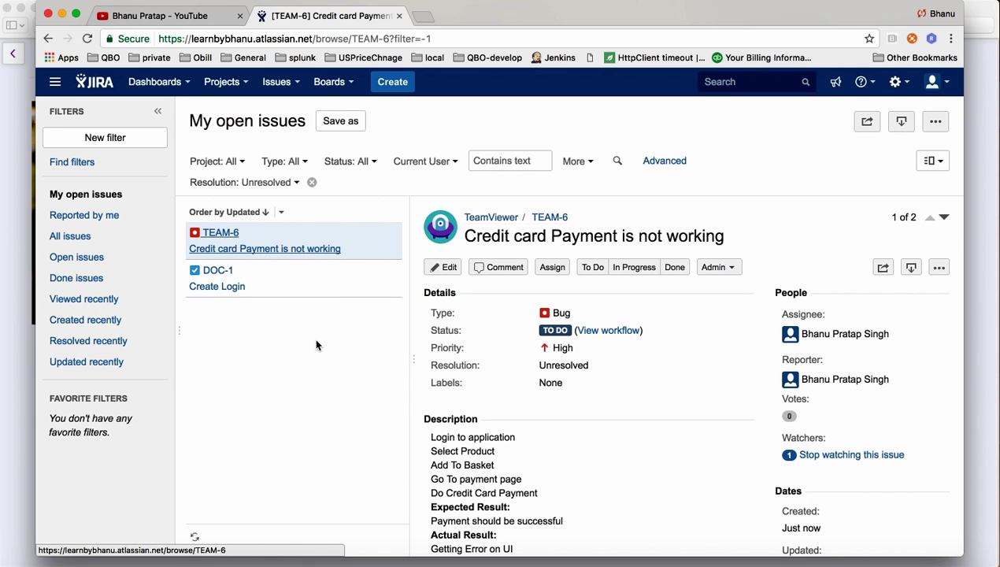
Step: Open TEAM-6 and review its details, saved description and empty activity panel
{"action": "left_click", "coordinate": [227, 238]}
{"action": "left_click", "coordinate": [212, 234]}
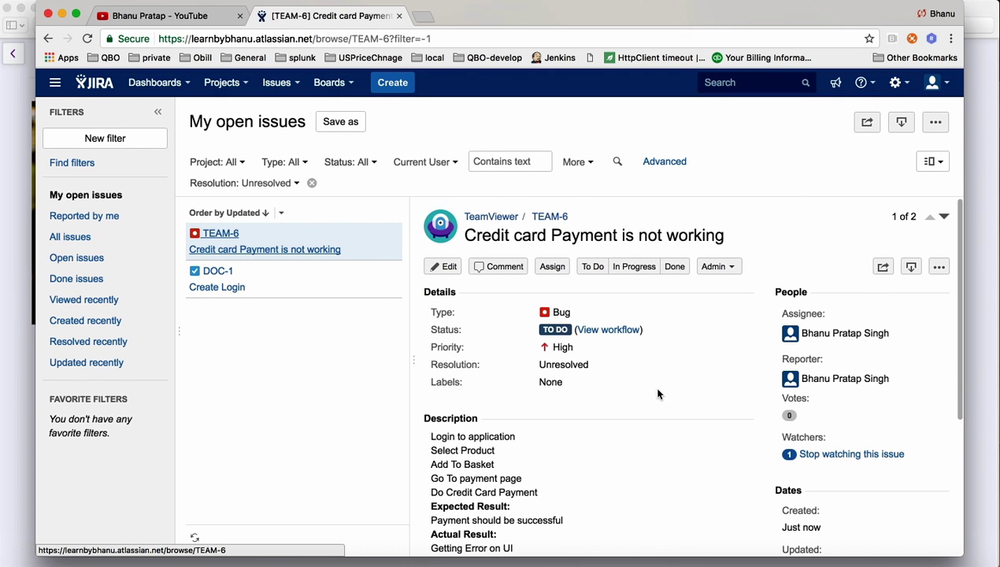
{"action": "scroll", "coordinate": [658, 394], "scroll_direction": "down", "scroll_amount": 3}
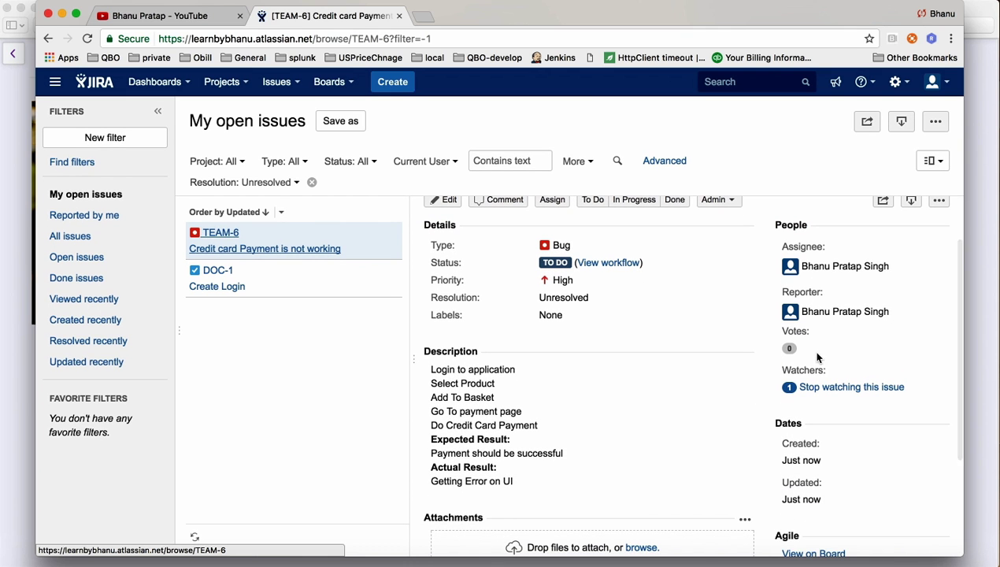
{"action": "scroll", "coordinate": [666, 369], "scroll_direction": "up", "scroll_amount": 3}
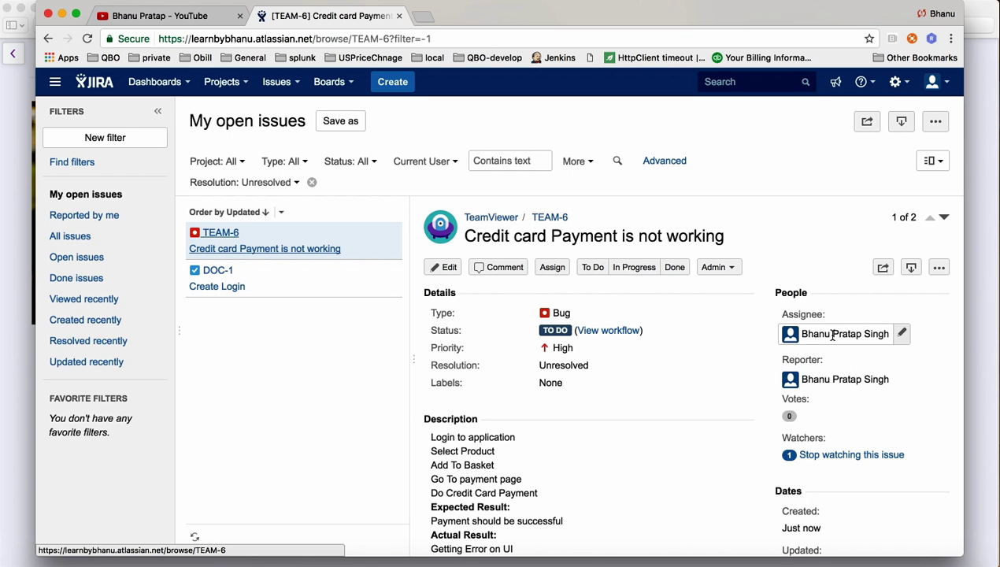
{"action": "mouse_move", "coordinate": [833, 335]}
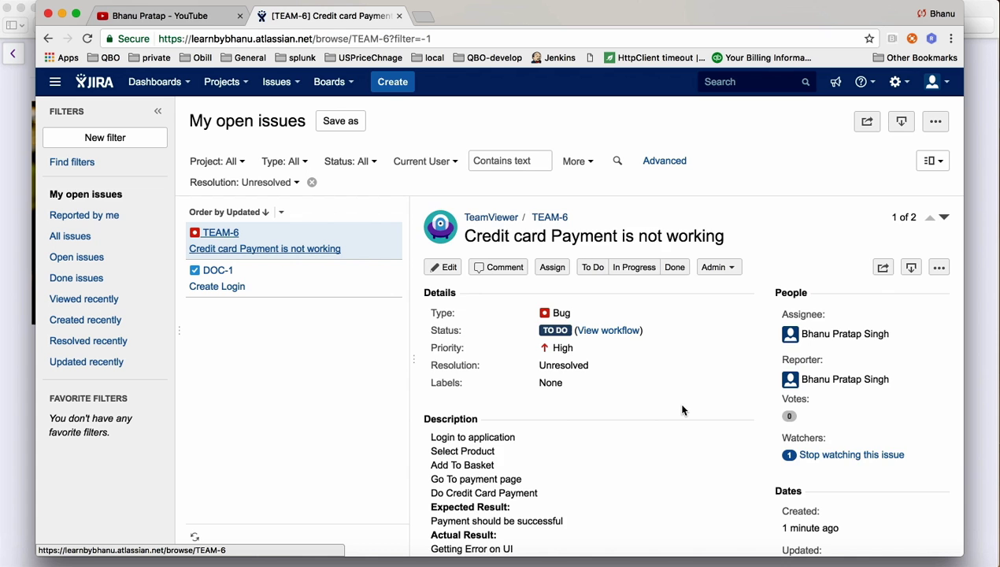
{"action": "scroll", "coordinate": [682, 409], "scroll_direction": "down", "scroll_amount": 4}
{"action": "scroll", "coordinate": [682, 410], "scroll_direction": "down", "scroll_amount": 2}
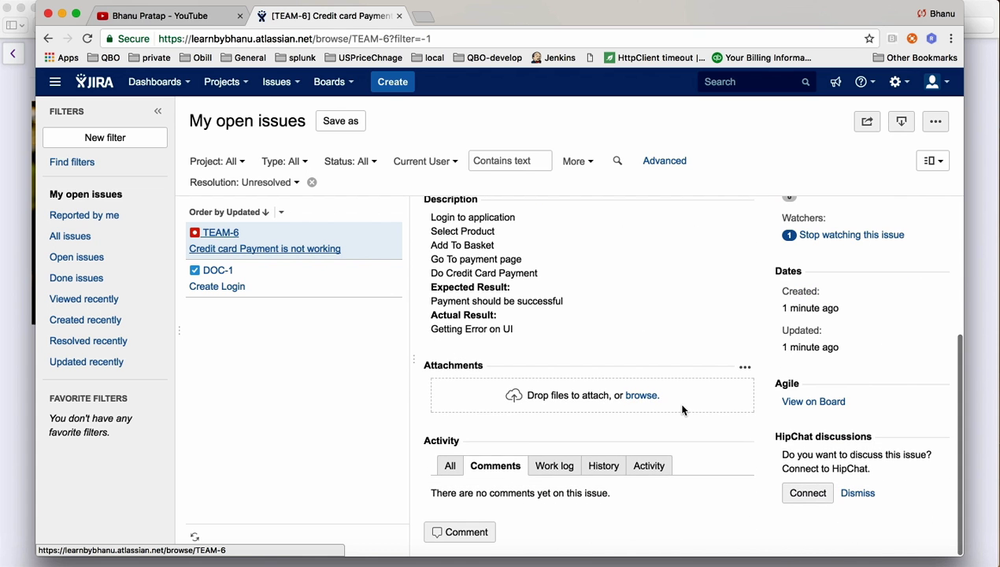
{"action": "scroll", "coordinate": [693, 330], "scroll_direction": "up", "scroll_amount": 3}
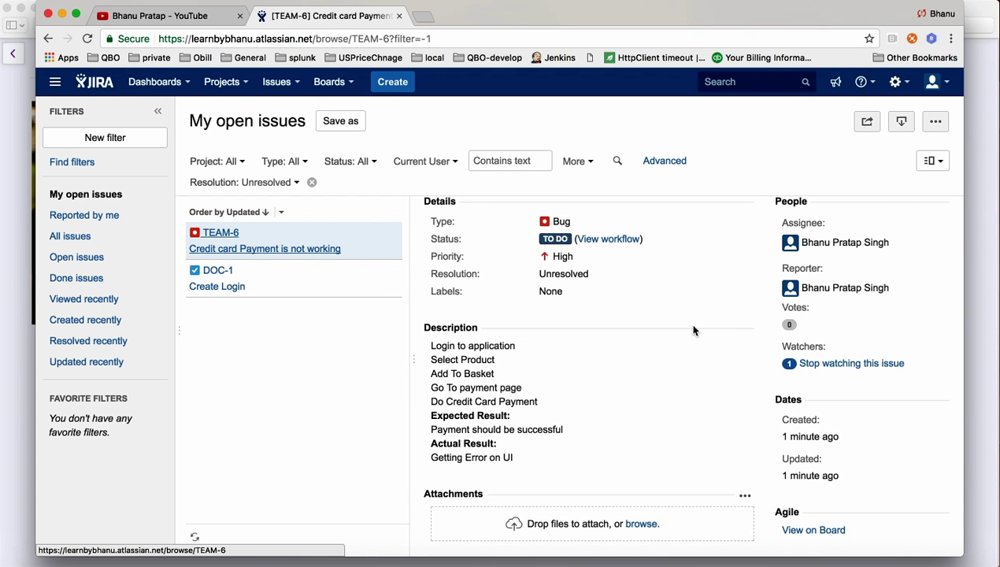
{"action": "scroll", "coordinate": [693, 330], "scroll_direction": "up", "scroll_amount": 2}
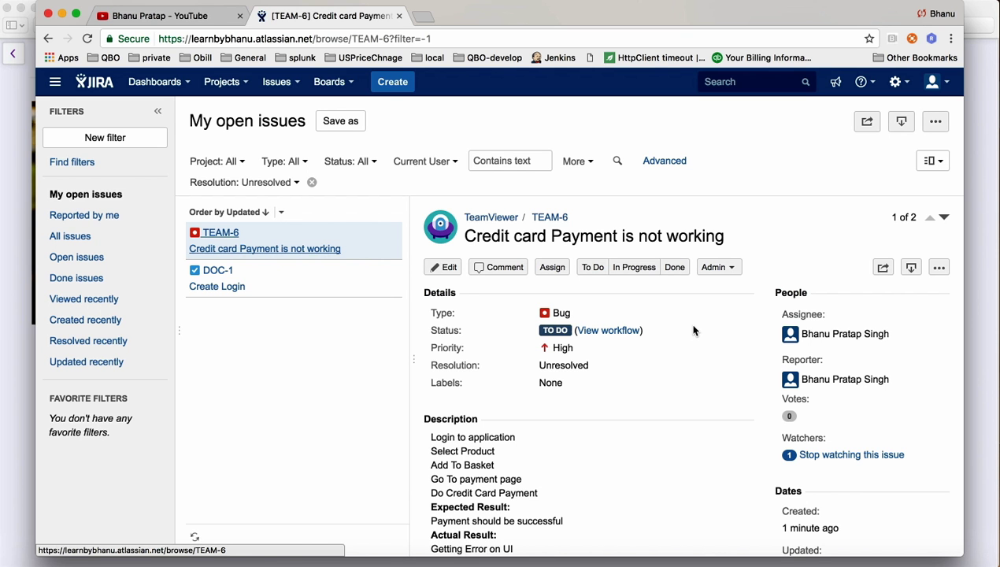
Step: Move TEAM-6 to In Progress and reload the My open issues filter
{"action": "left_click", "coordinate": [636, 267]}
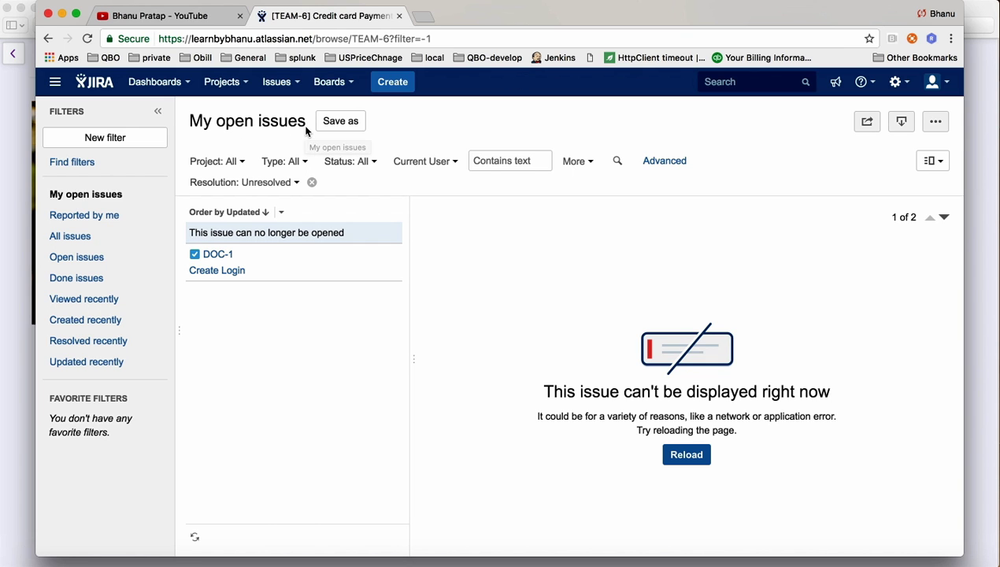
{"action": "left_click", "coordinate": [297, 88]}
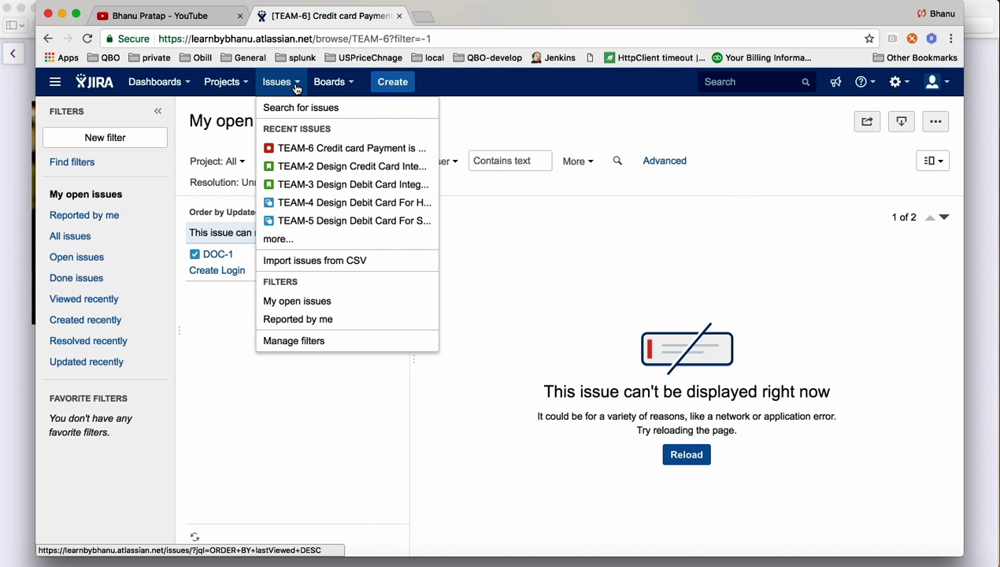
{"action": "left_click", "coordinate": [323, 304]}
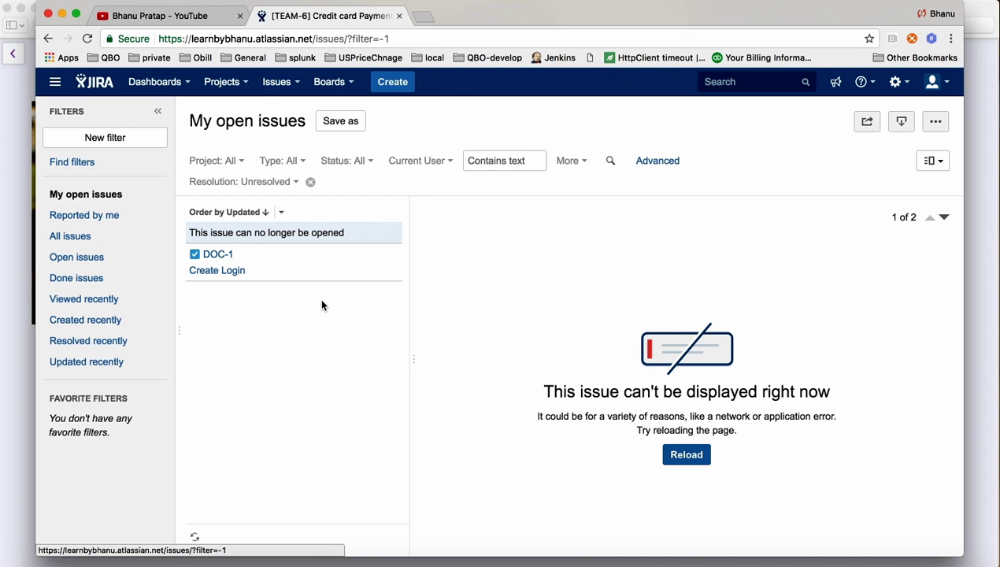
{"action": "left_click", "coordinate": [306, 166]}
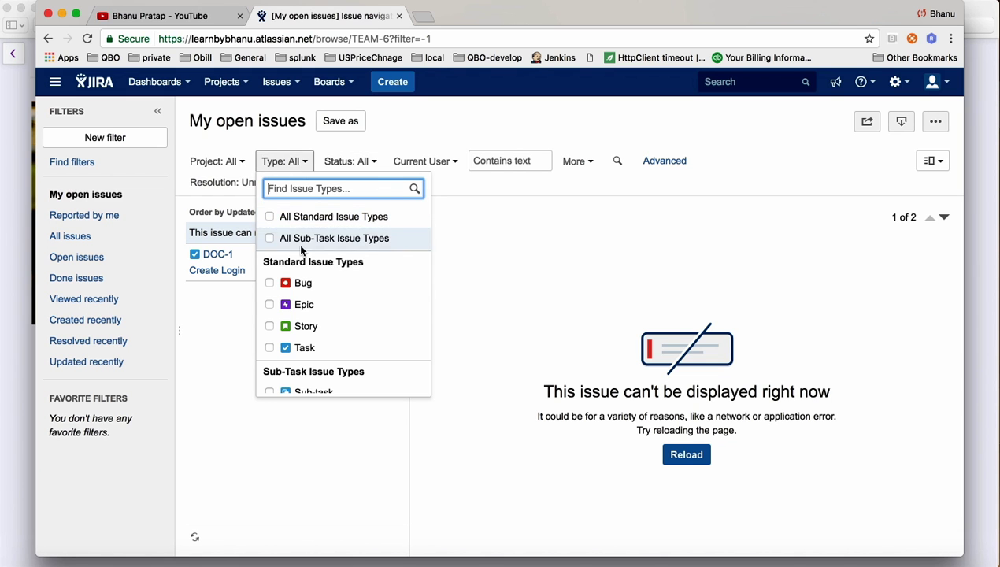
Step: Filter my open issues to the TeamViewer (TEAM) project
{"action": "left_click", "coordinate": [512, 219]}
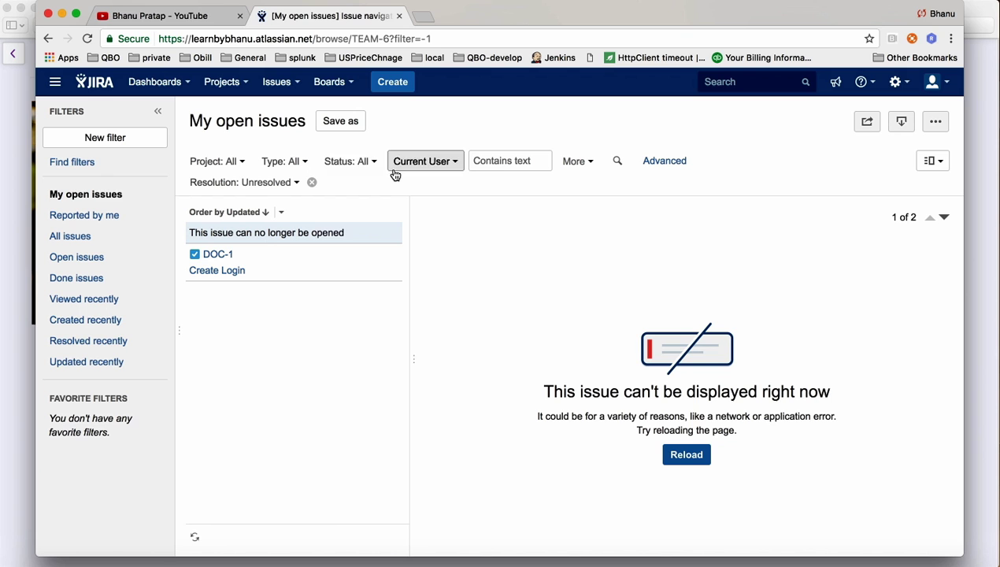
{"action": "left_click", "coordinate": [370, 163]}
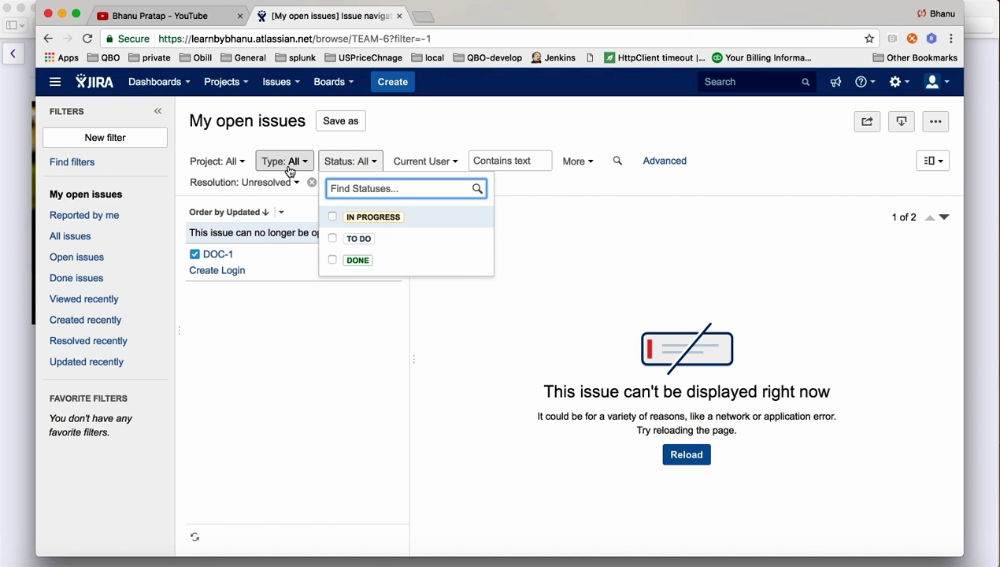
{"action": "left_click", "coordinate": [240, 163]}
{"action": "left_click", "coordinate": [197, 258]}
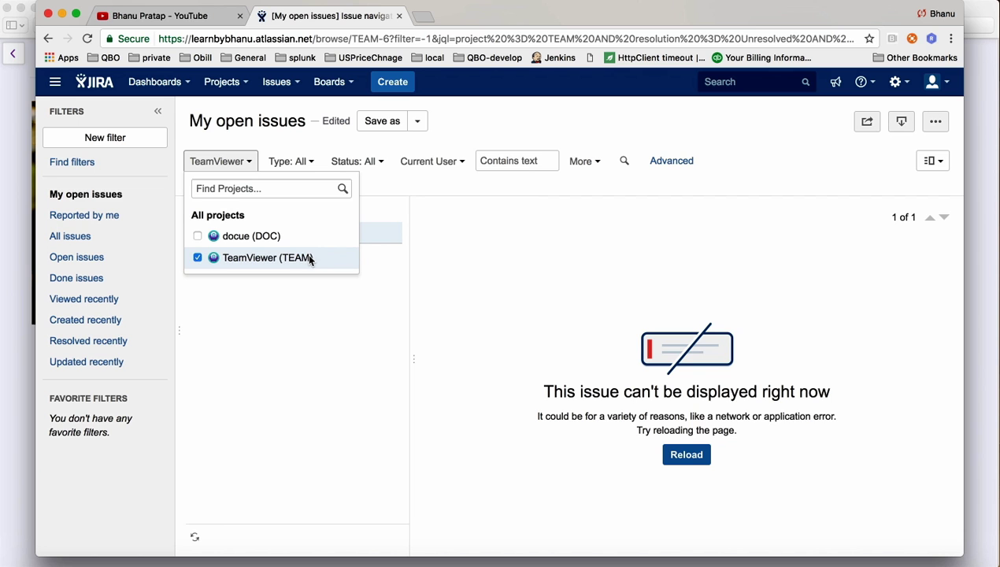
{"action": "left_click", "coordinate": [300, 260]}
{"action": "left_click", "coordinate": [266, 258]}
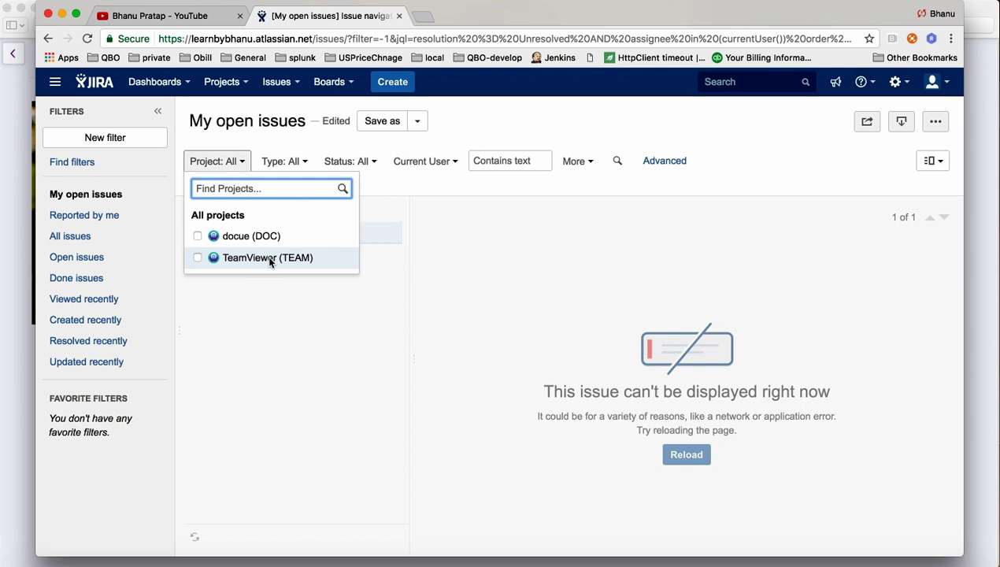
{"action": "left_click", "coordinate": [564, 275]}
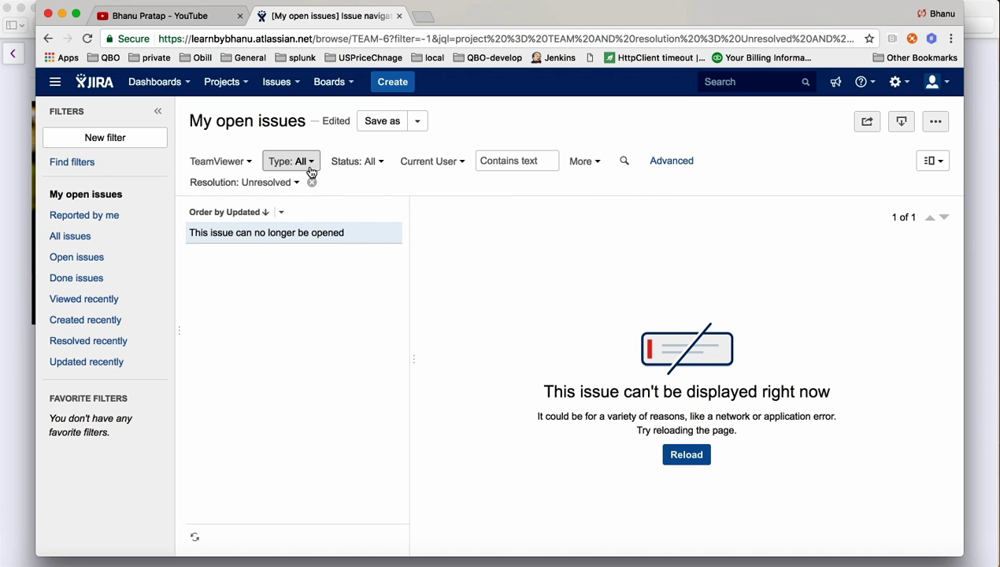
Step: Add an IN PROGRESS status filter and reload so only TEAM-6 is listed
{"action": "left_click", "coordinate": [381, 166]}
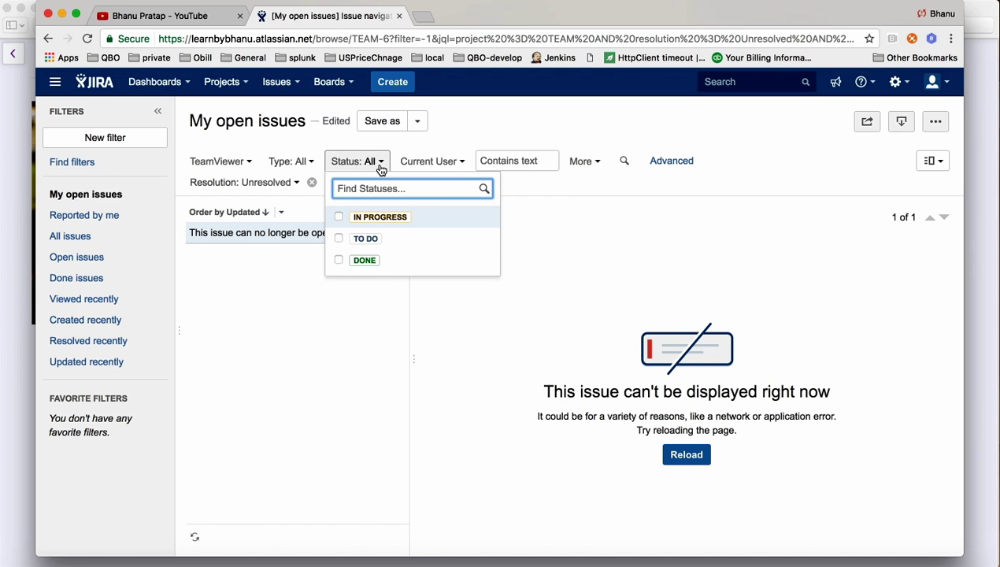
{"action": "left_click", "coordinate": [337, 220]}
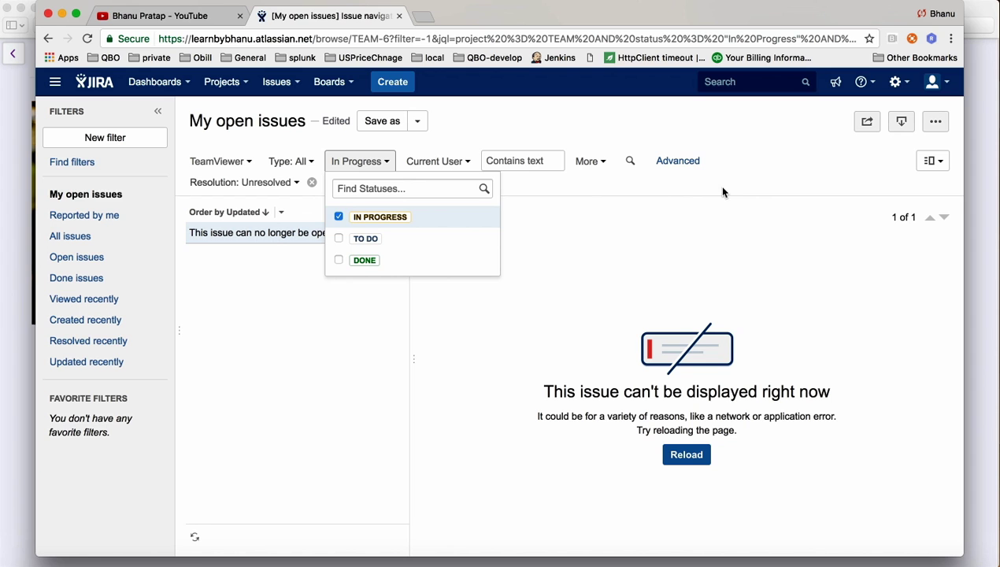
{"action": "left_click", "coordinate": [686, 263]}
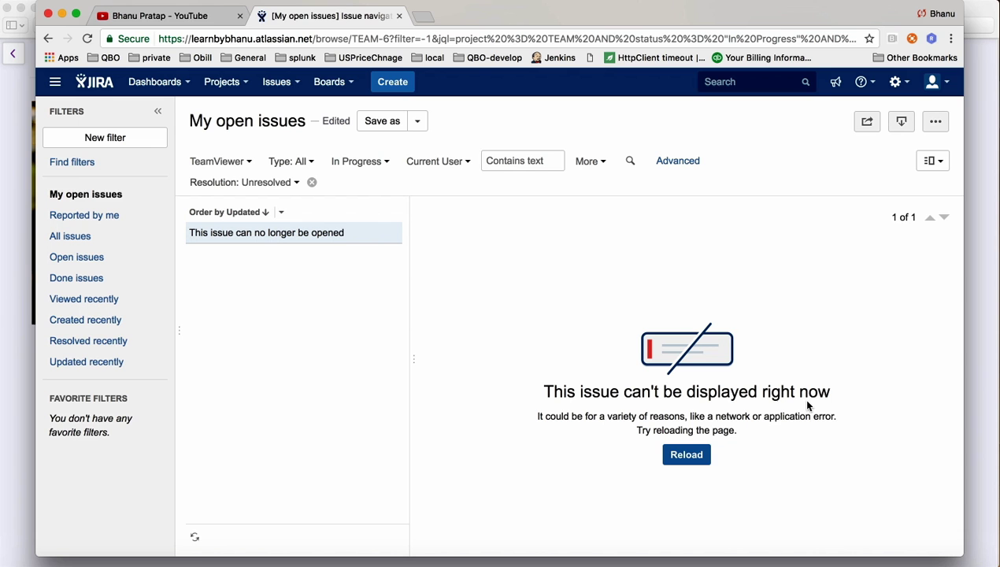
{"action": "left_click", "coordinate": [682, 457]}
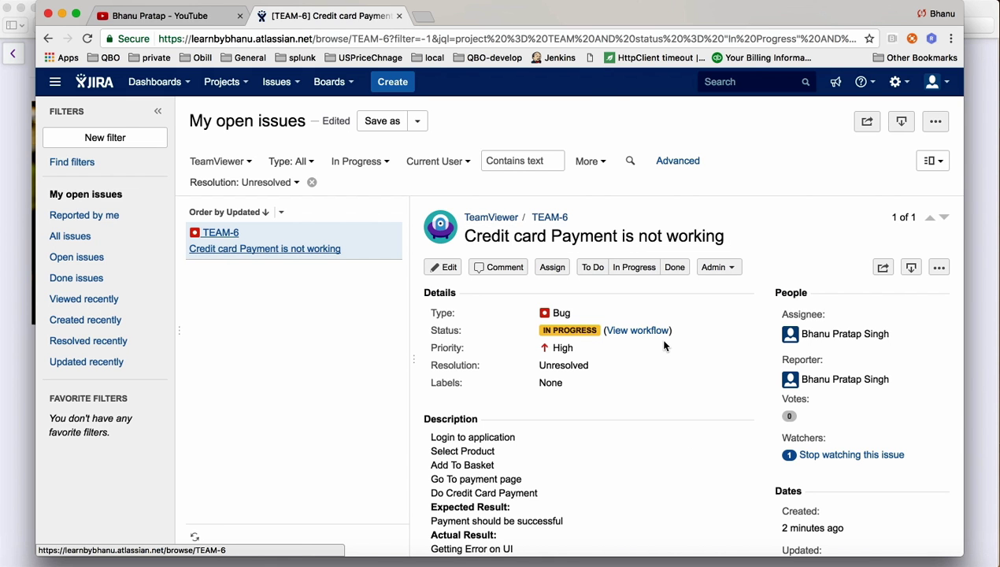
Step: Check TEAM-6's extra actions and confirm the bug shows In Progress, Unresolved, High priority
{"action": "scroll", "coordinate": [664, 345], "scroll_direction": "down", "scroll_amount": 2}
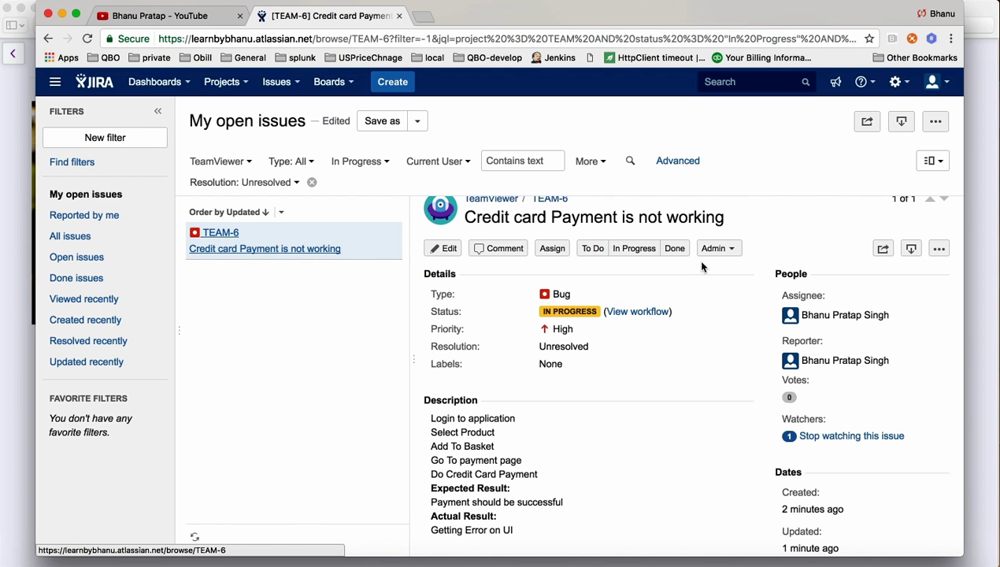
{"action": "left_click", "coordinate": [940, 249]}
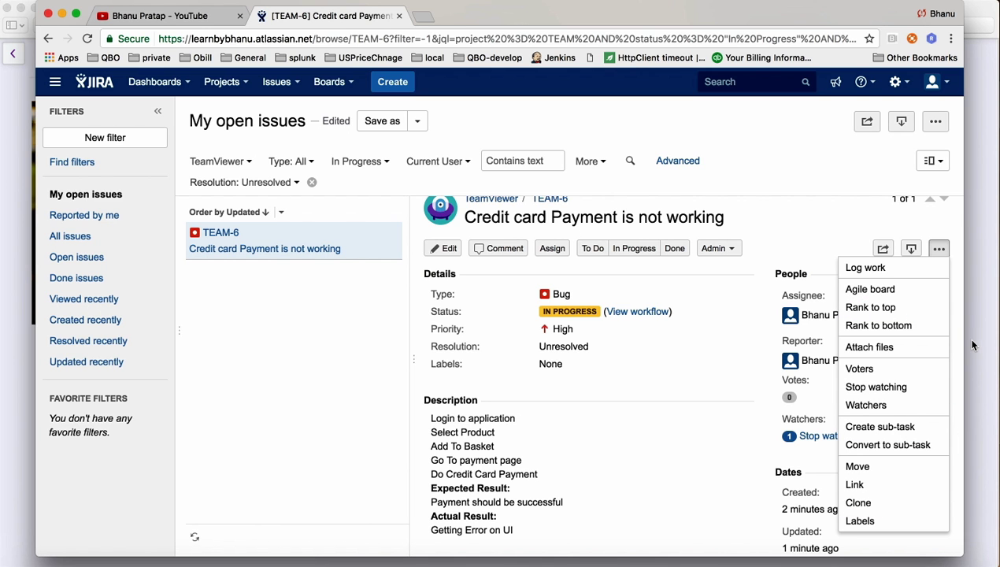
{"action": "left_click", "coordinate": [810, 211]}
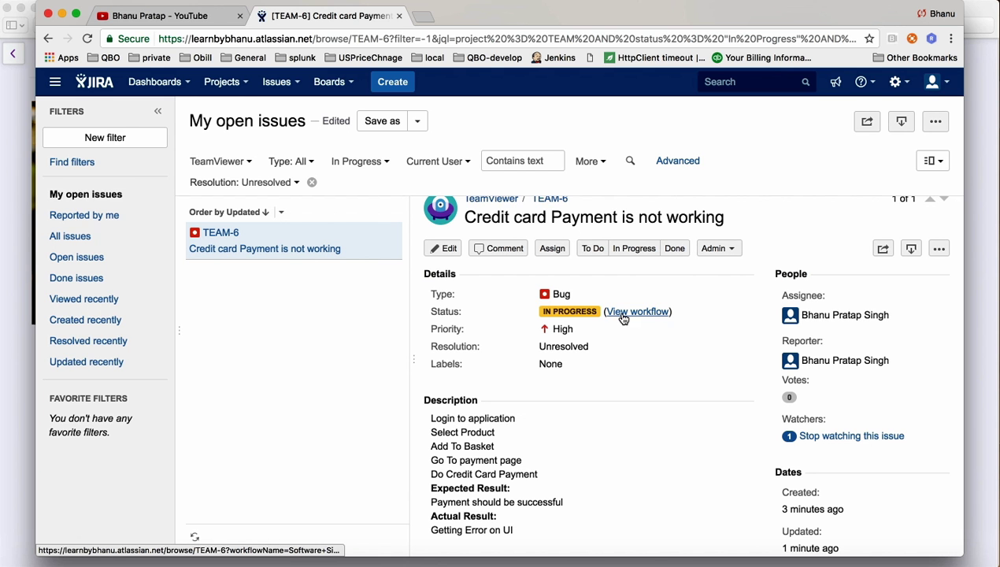
{"action": "mouse_move", "coordinate": [575, 315]}
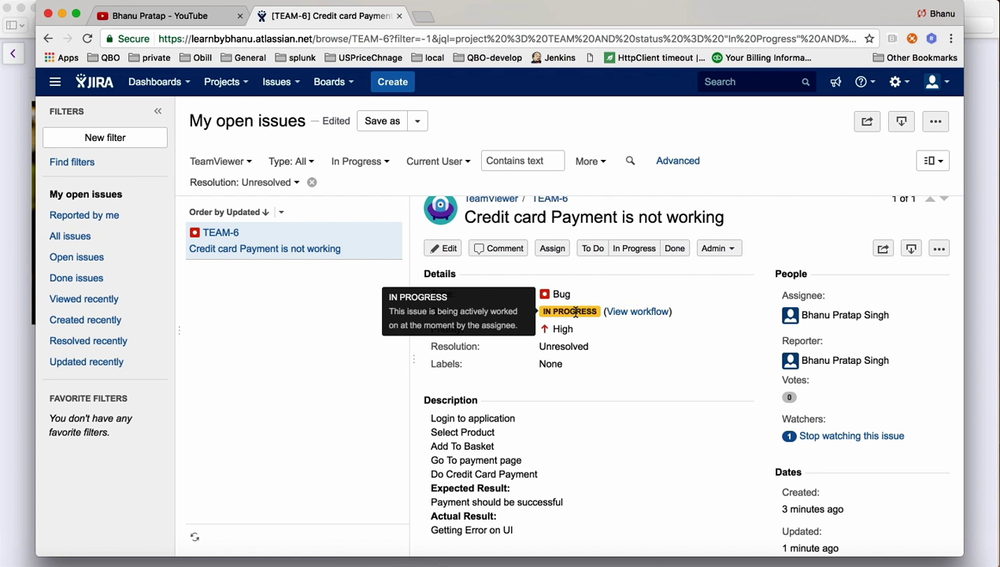
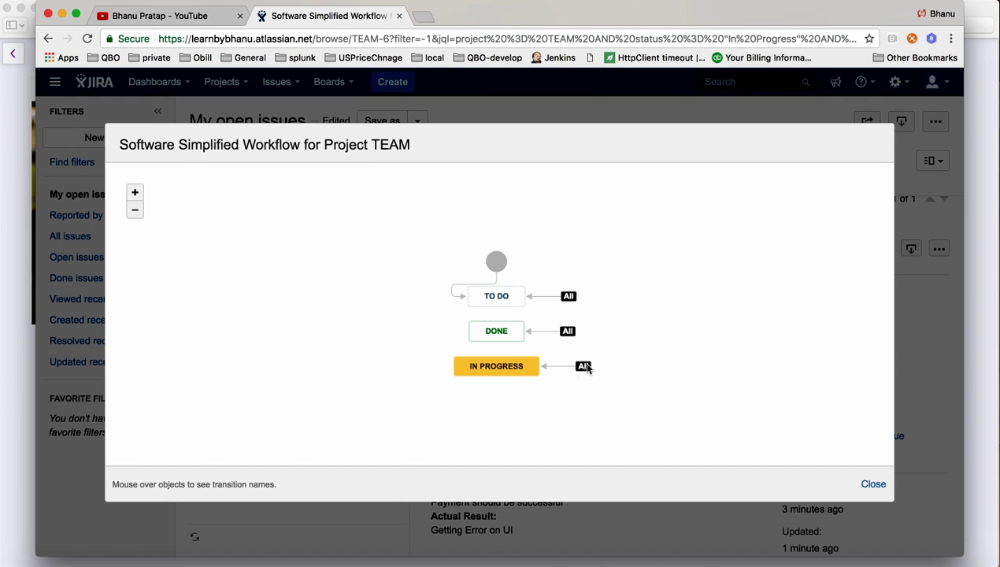
Step: Close the TEAM workflow diagram to return to bug TEAM-6
{"action": "left_click", "coordinate": [872, 483]}
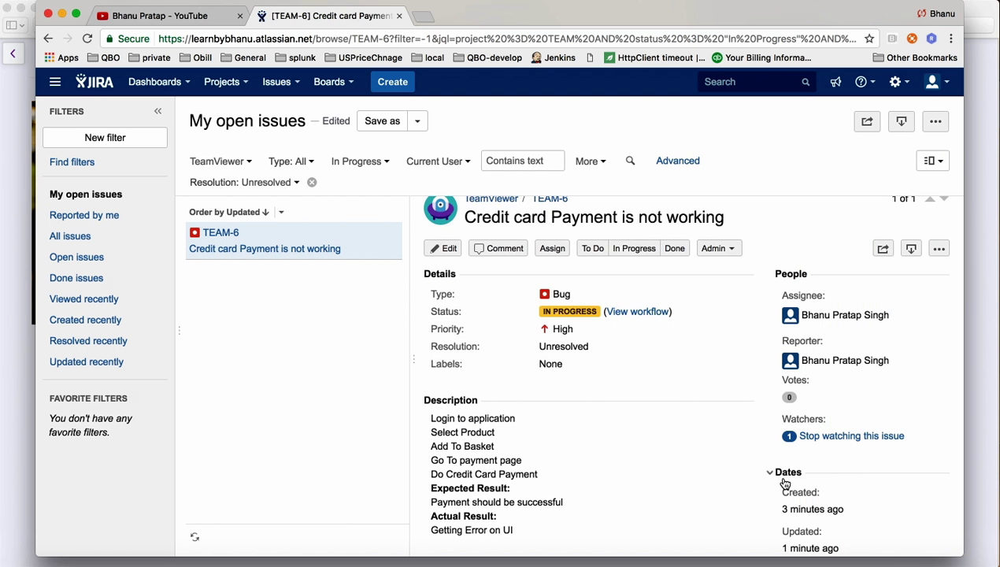
Step: Post the comment 'Code Has been fixed' in TEAM-6's Activity section
{"action": "scroll", "coordinate": [599, 453], "scroll_direction": "down", "scroll_amount": 3}
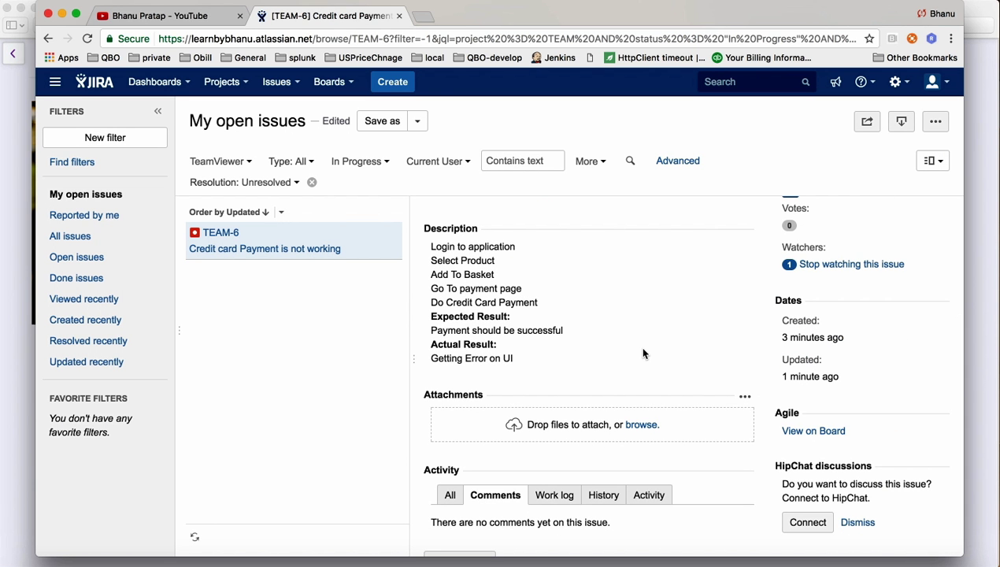
{"action": "scroll", "coordinate": [504, 494], "scroll_direction": "down", "scroll_amount": 1}
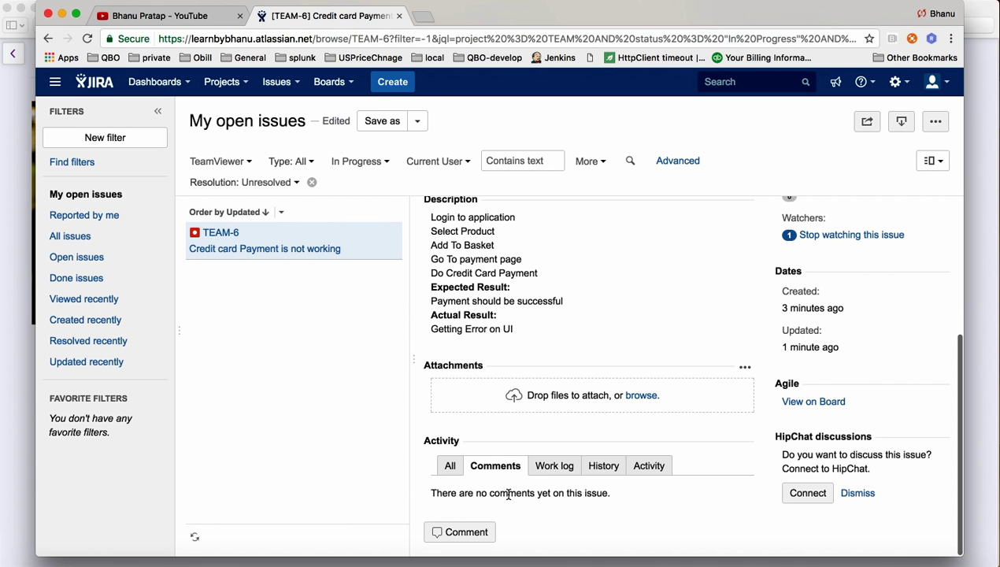
{"action": "left_click", "coordinate": [463, 532]}
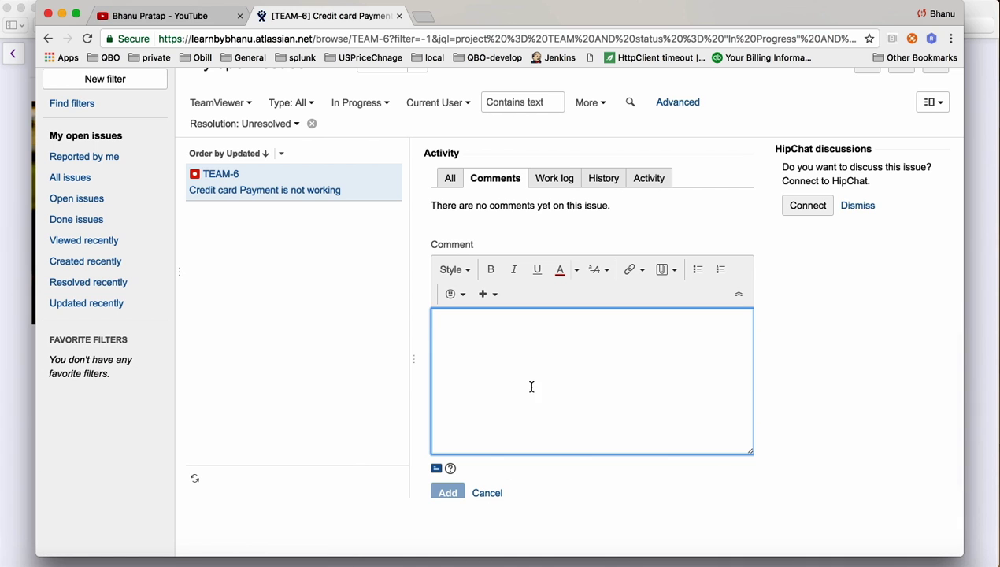
{"action": "type", "text": "Code"}
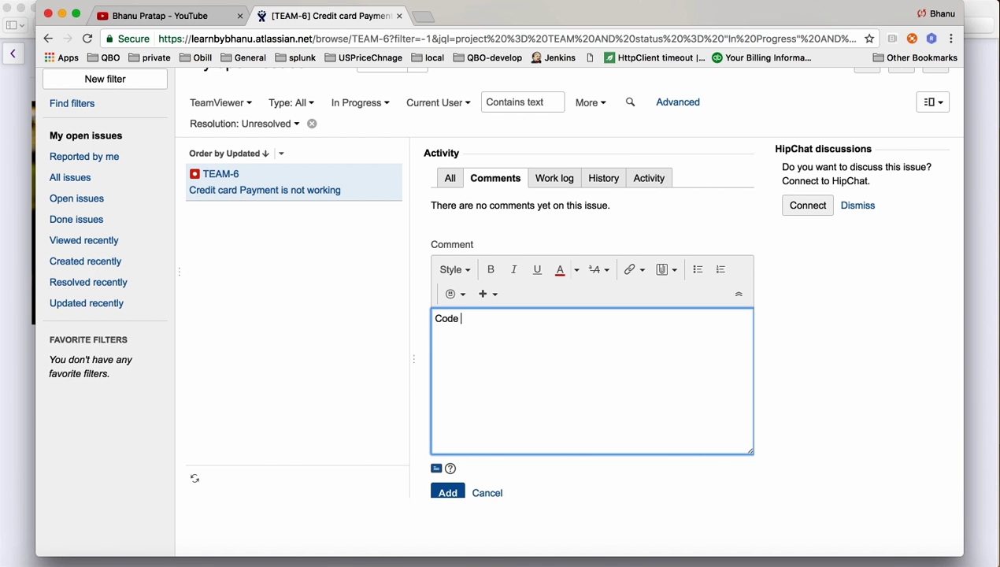
{"action": "type", "text": " Has been fixed"}
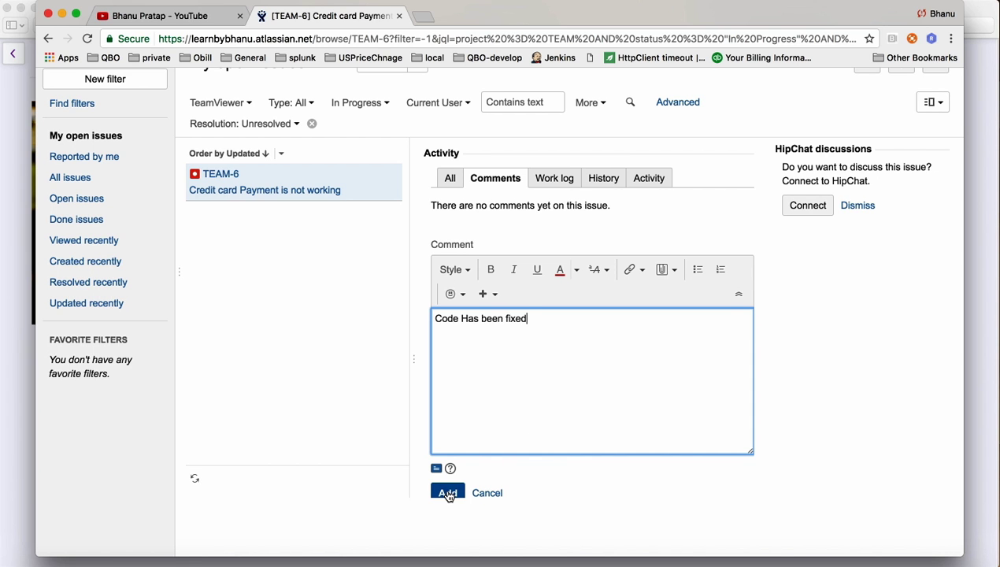
{"action": "left_click", "coordinate": [448, 492]}
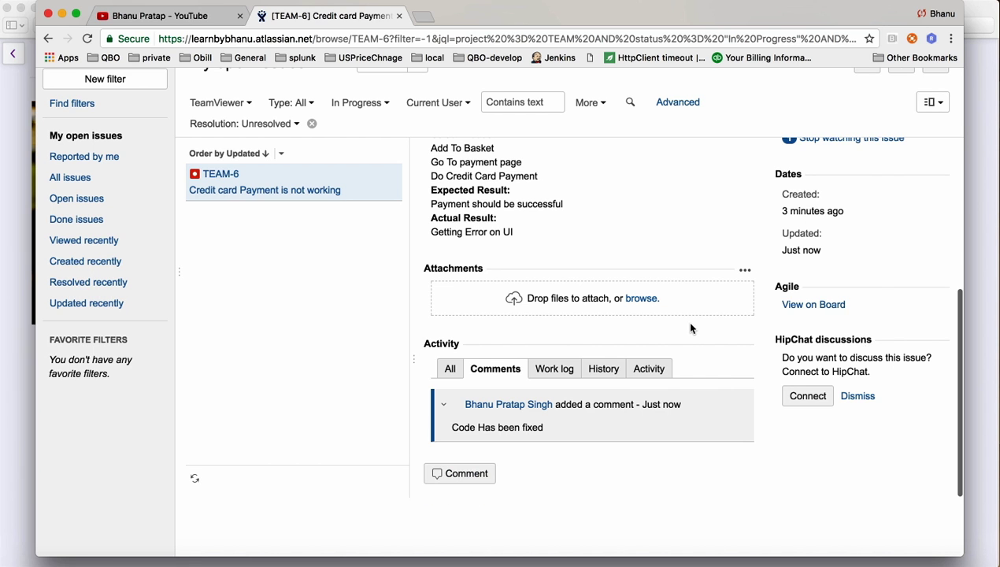
{"action": "scroll", "coordinate": [686, 266], "scroll_direction": "up", "scroll_amount": 6}
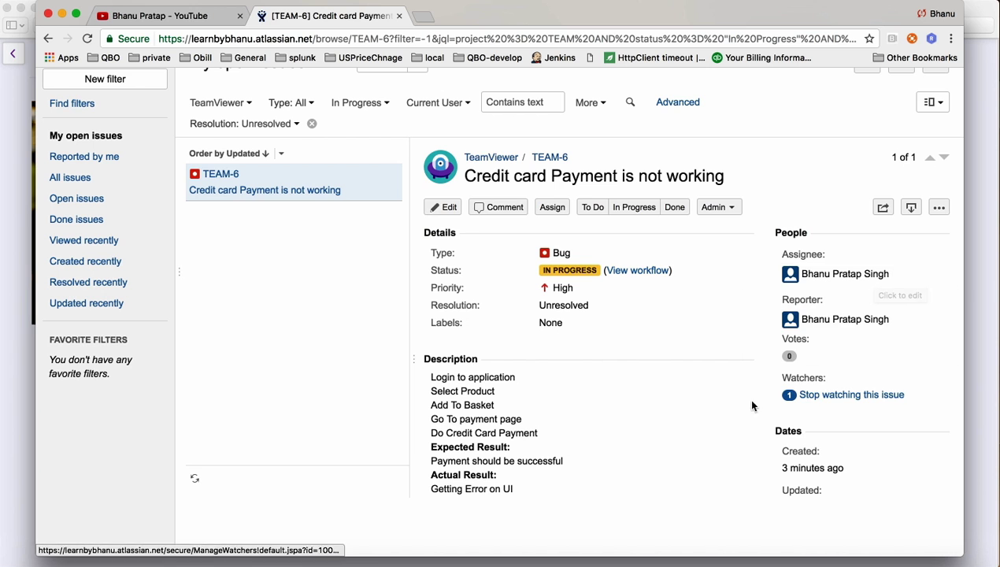
{"action": "scroll", "coordinate": [649, 423], "scroll_direction": "down", "scroll_amount": 5}
{"action": "scroll", "coordinate": [649, 423], "scroll_direction": "down", "scroll_amount": 2}
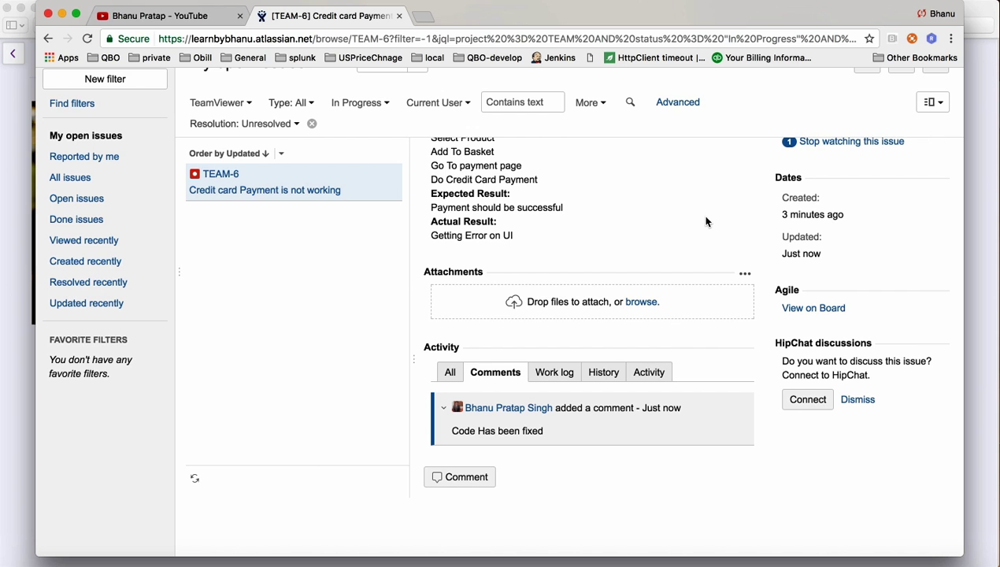
{"action": "scroll", "coordinate": [706, 221], "scroll_direction": "up", "scroll_amount": 5}
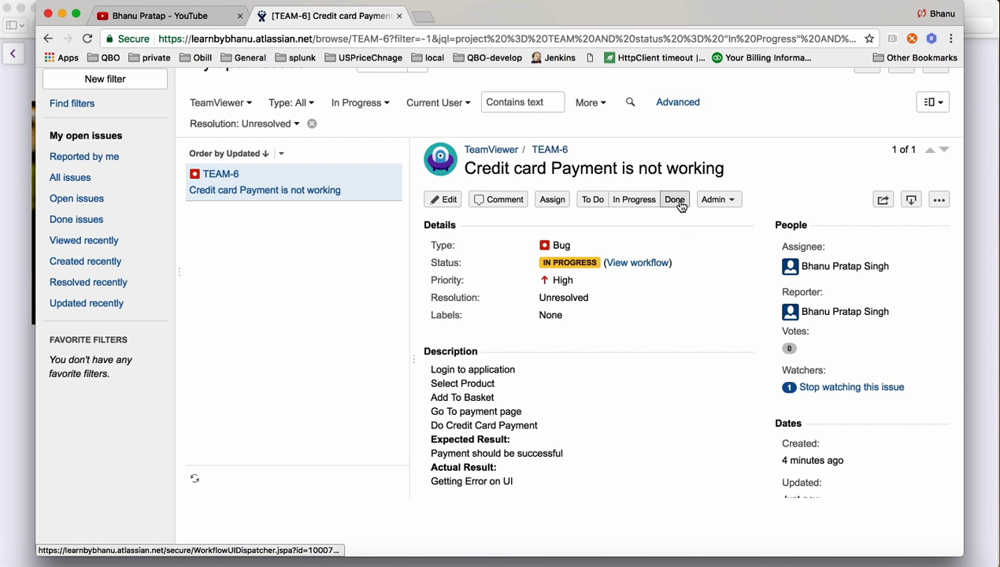
Step: Move TEAM-6 to Done and review its Done resolution and Resolved date
{"action": "left_click", "coordinate": [676, 200]}
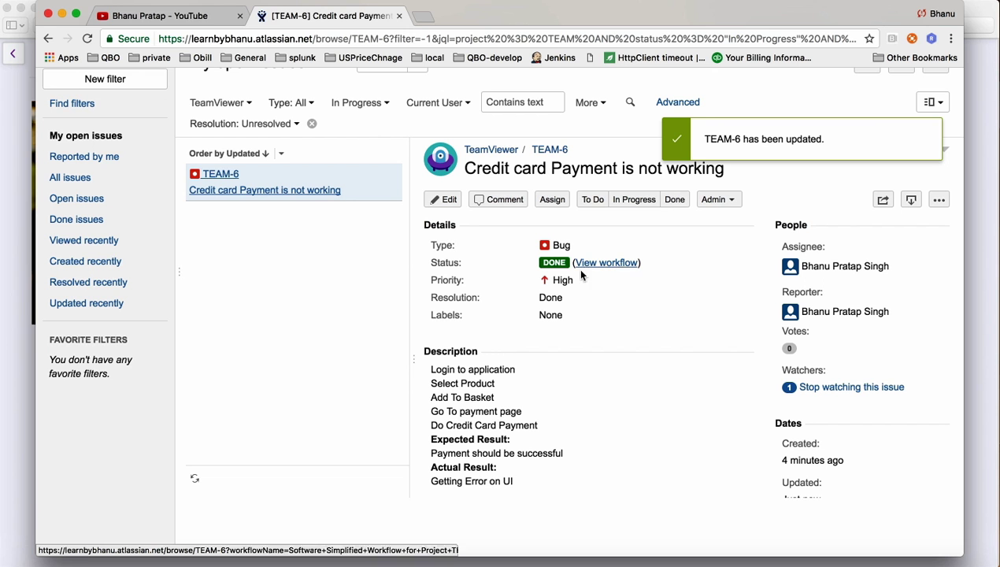
{"action": "scroll", "coordinate": [657, 304], "scroll_direction": "down", "scroll_amount": 1}
{"action": "scroll", "coordinate": [658, 304], "scroll_direction": "down", "scroll_amount": 5}
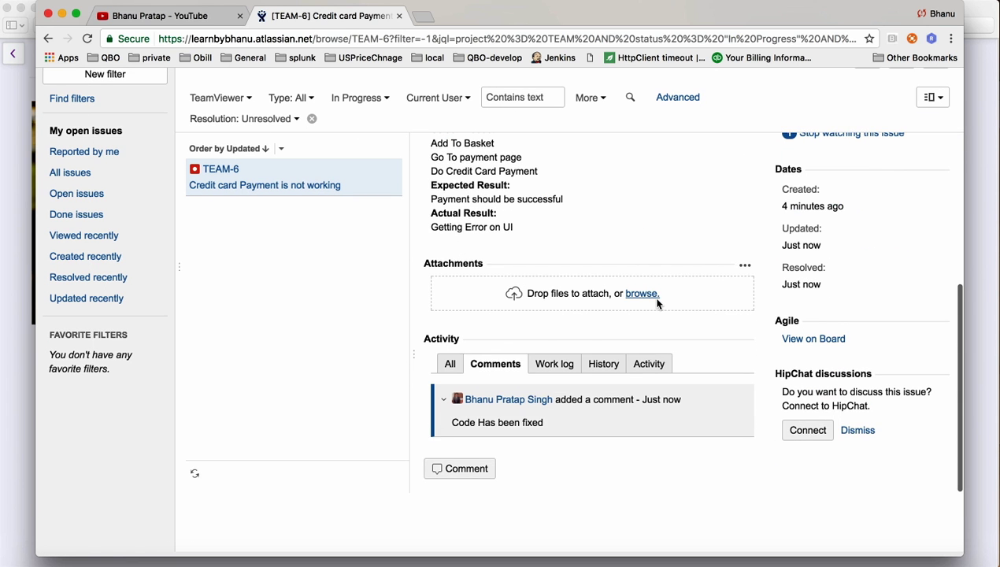
{"action": "scroll", "coordinate": [658, 304], "scroll_direction": "up", "scroll_amount": 4}
{"action": "scroll", "coordinate": [658, 304], "scroll_direction": "down", "scroll_amount": 5}
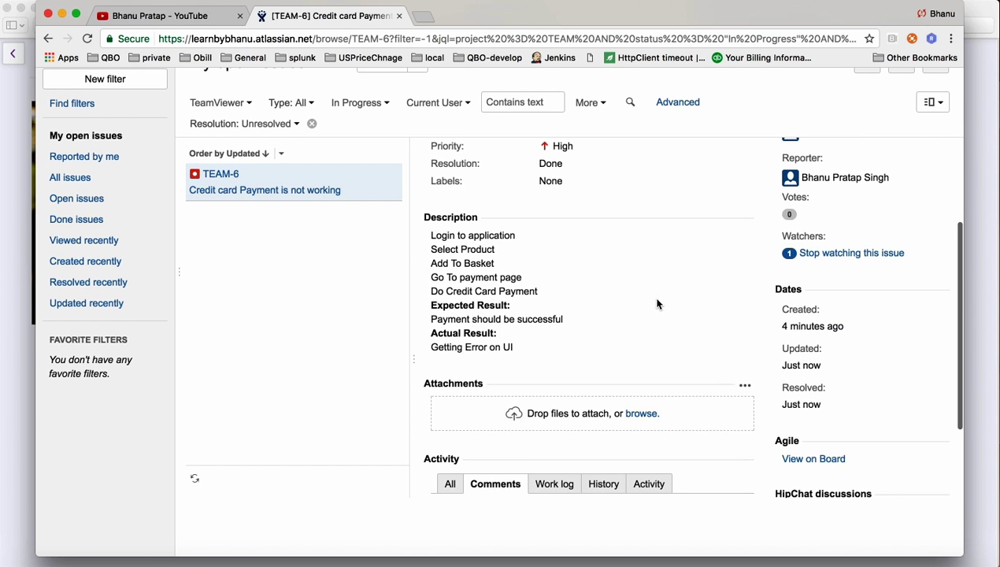
Step: Post the comment 'Working as expected. Hence closing the issue' on TEAM-6
{"action": "left_click", "coordinate": [472, 474]}
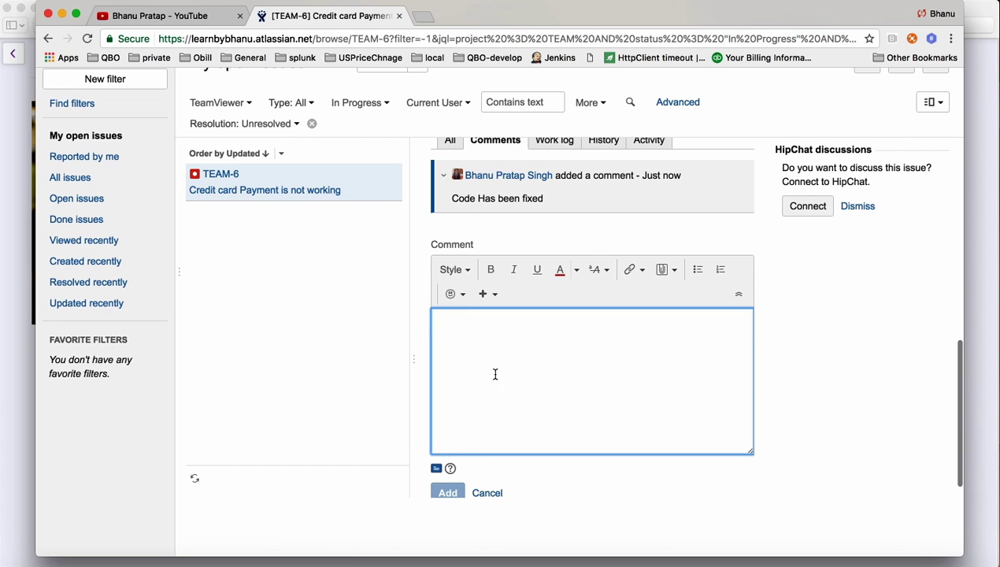
{"action": "type", "text": "Workin"}
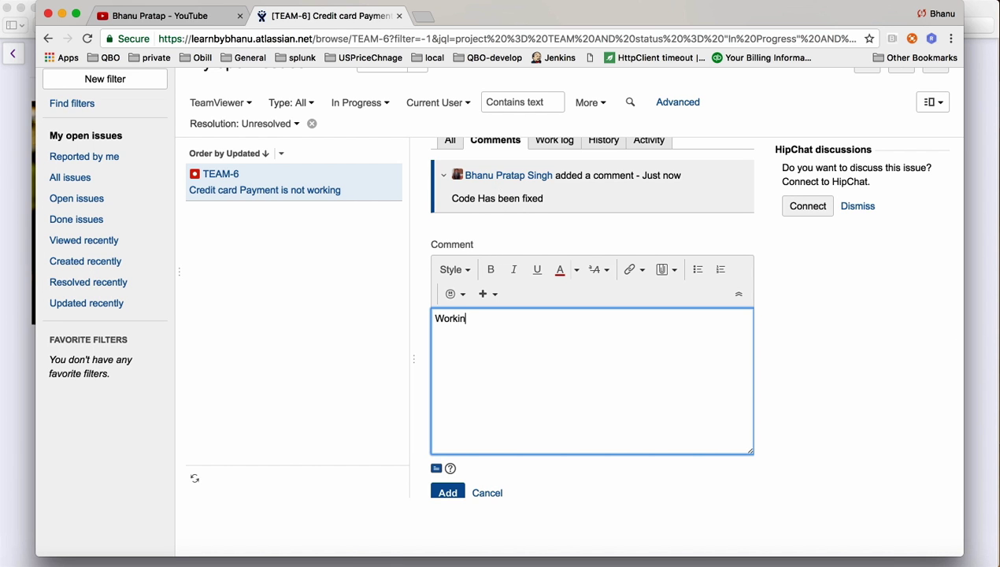
{"action": "type", "text": "g as expected. Hen"}
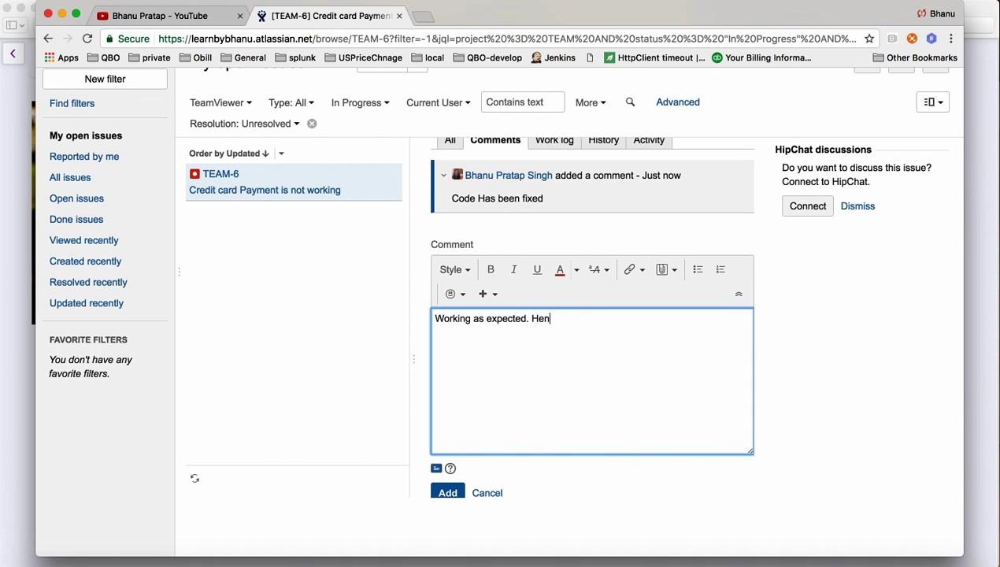
{"action": "type", "text": "ce closing the issue"}
{"action": "key", "text": "ctrl+Return"}
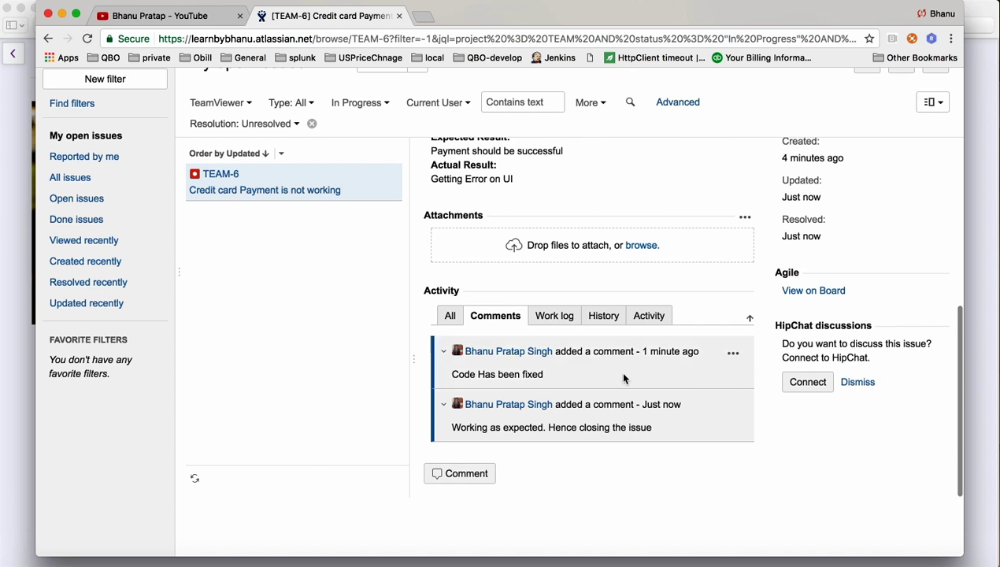
{"action": "scroll", "coordinate": [668, 296], "scroll_direction": "up", "scroll_amount": 5}
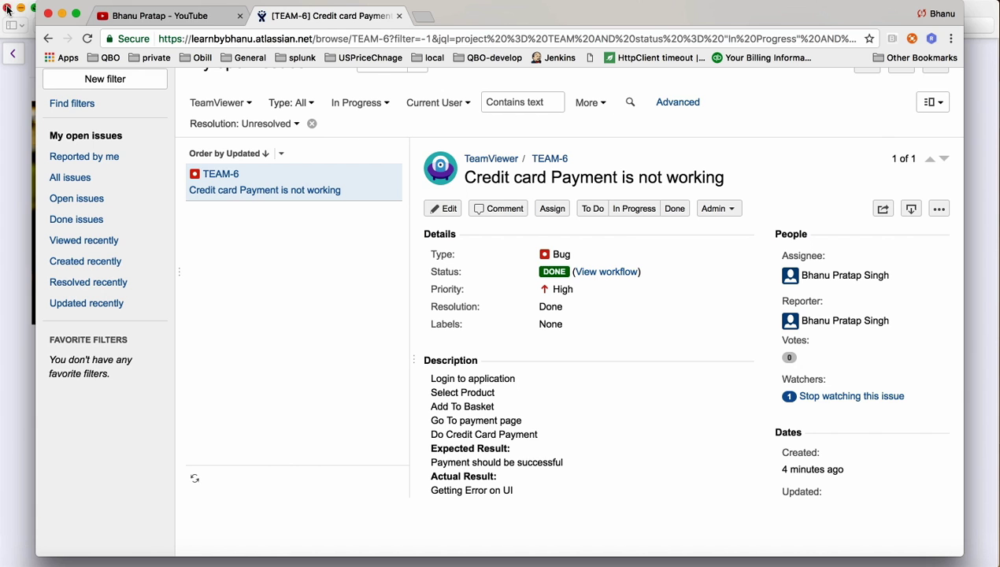
{"action": "left_click", "coordinate": [76, 14]}
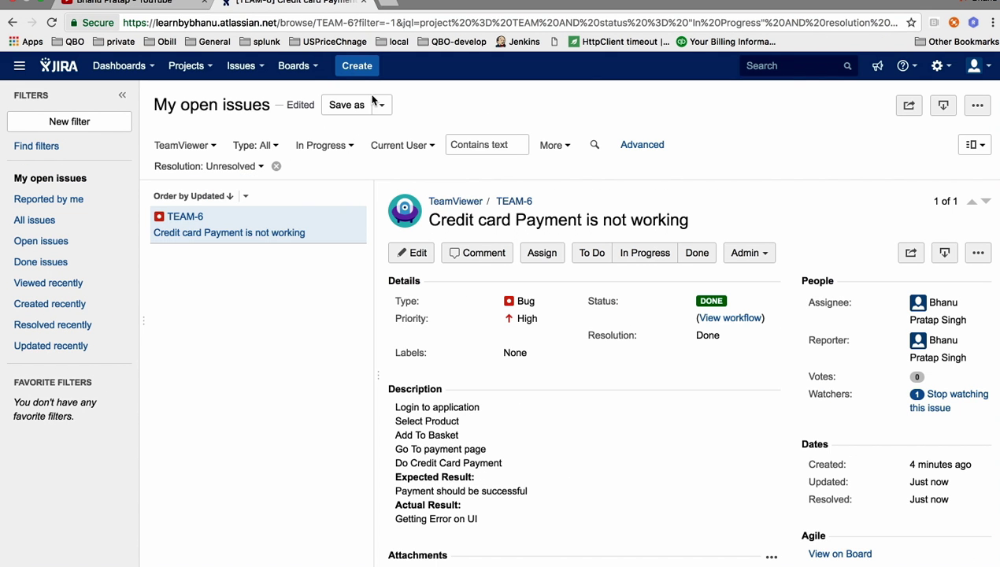
{"action": "left_click", "coordinate": [353, 68]}
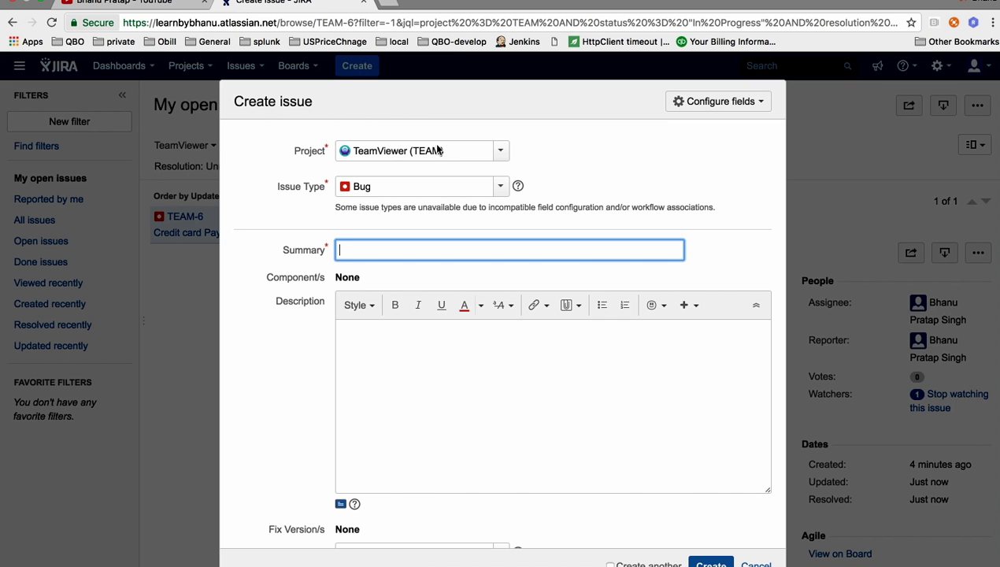
{"action": "key", "text": "Escape"}
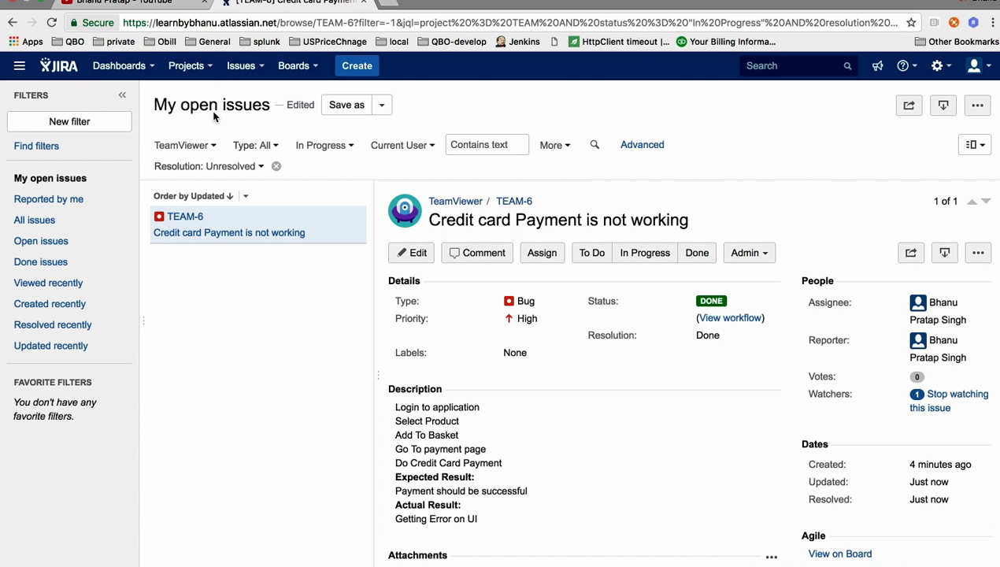
Step: Create TEAM Sprint 3 in the TeamViewer backlog and open a new Bug form
{"action": "left_click", "coordinate": [209, 68]}
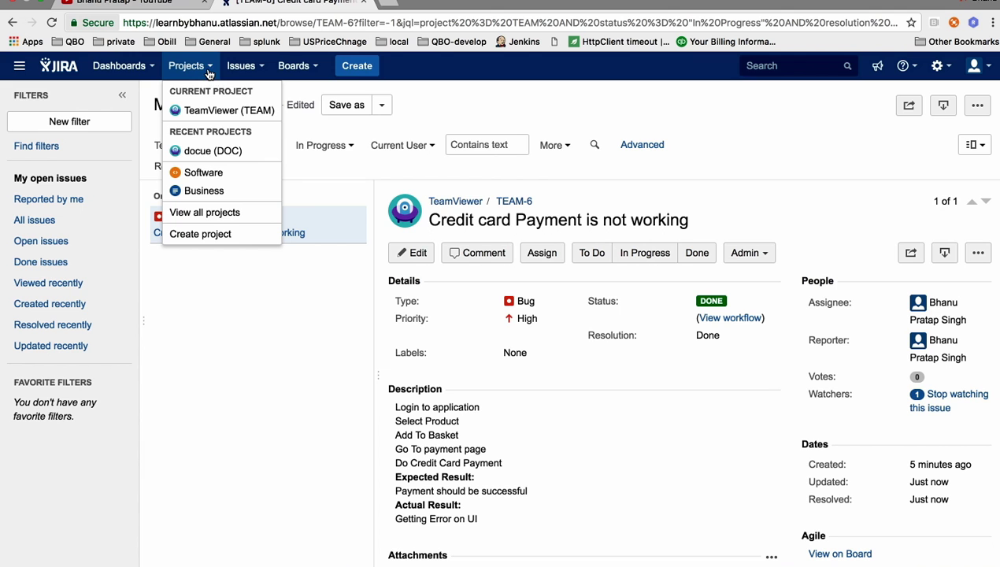
{"action": "left_click", "coordinate": [231, 112]}
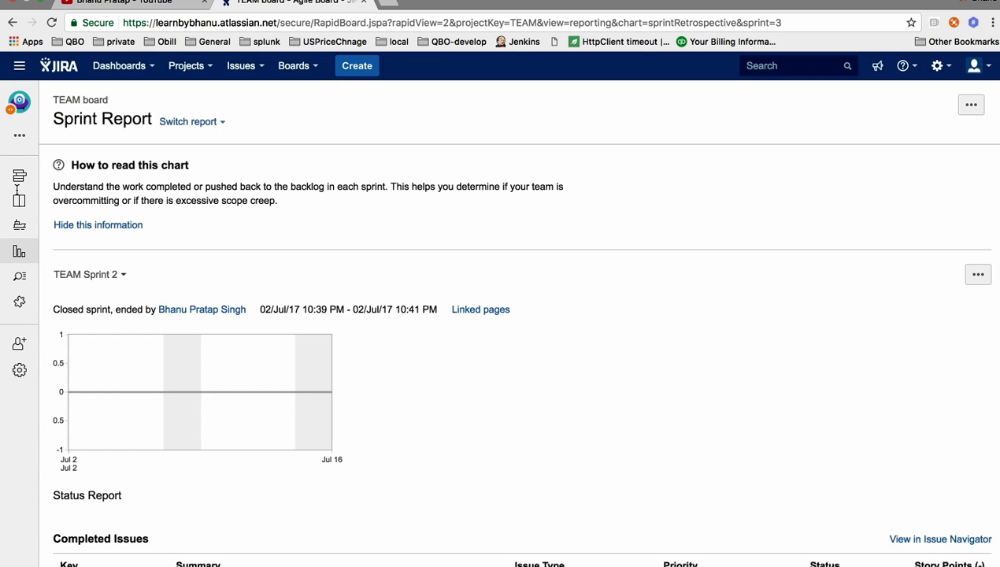
{"action": "left_click", "coordinate": [21, 203]}
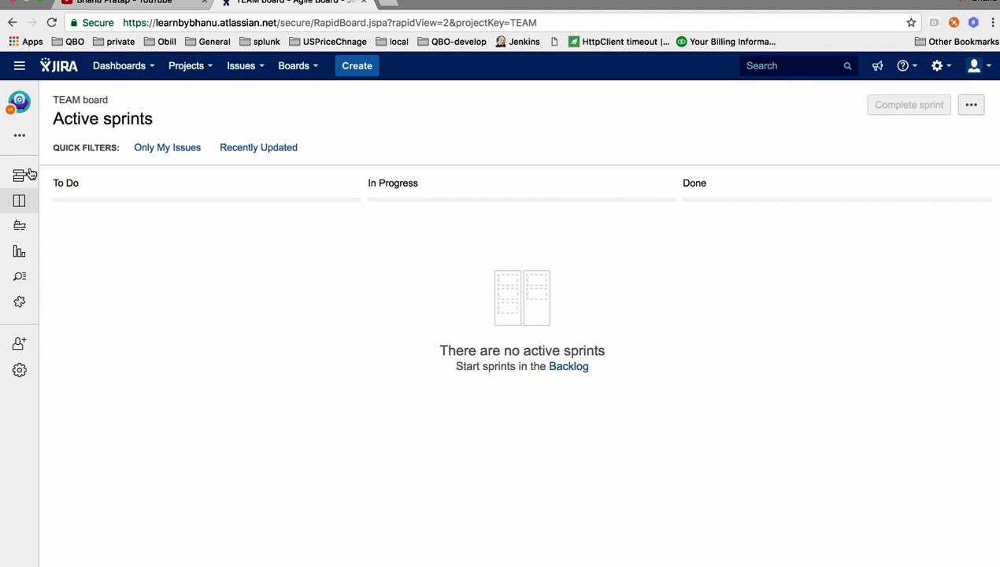
{"action": "left_click", "coordinate": [26, 174]}
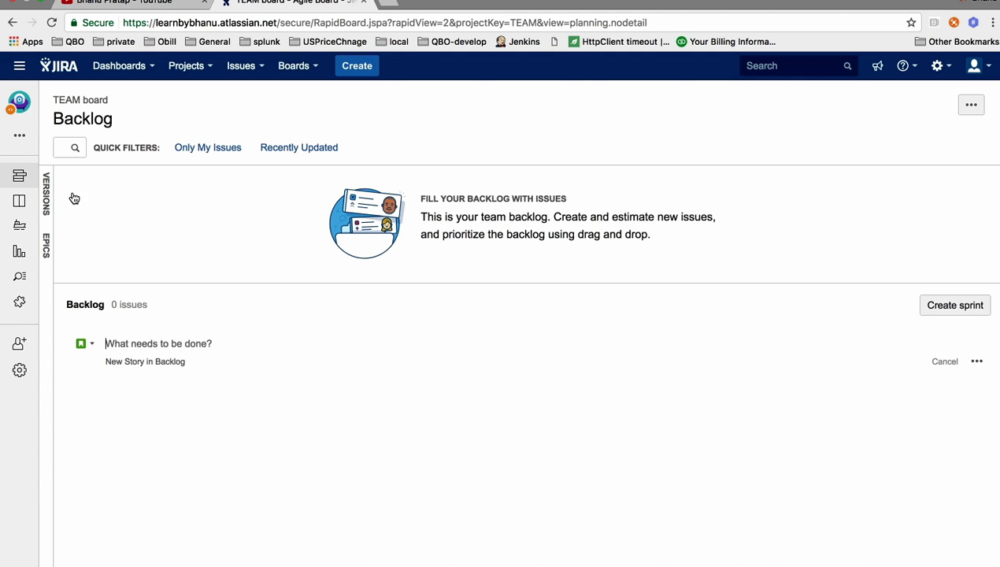
{"action": "left_click", "coordinate": [948, 307]}
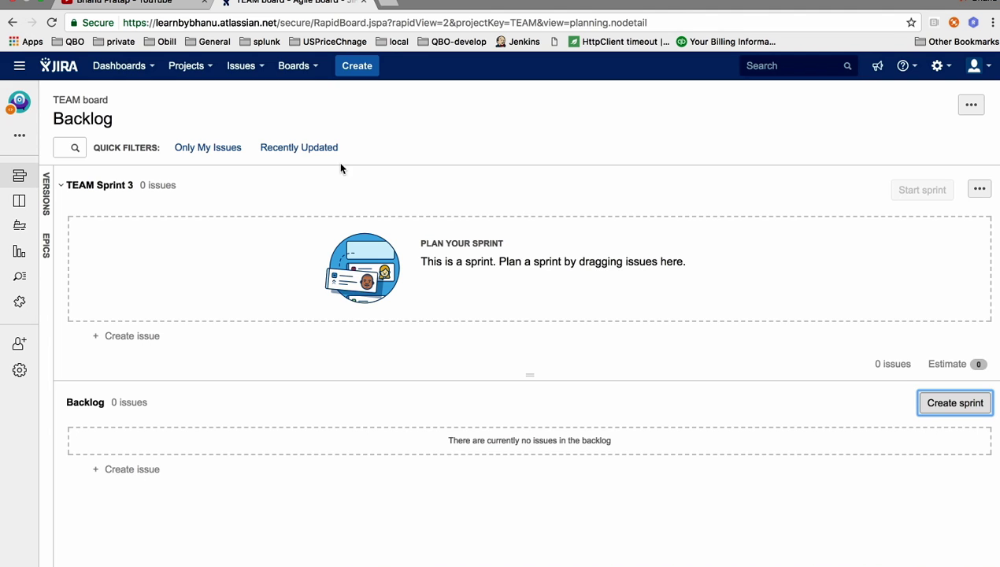
{"action": "left_click", "coordinate": [370, 69]}
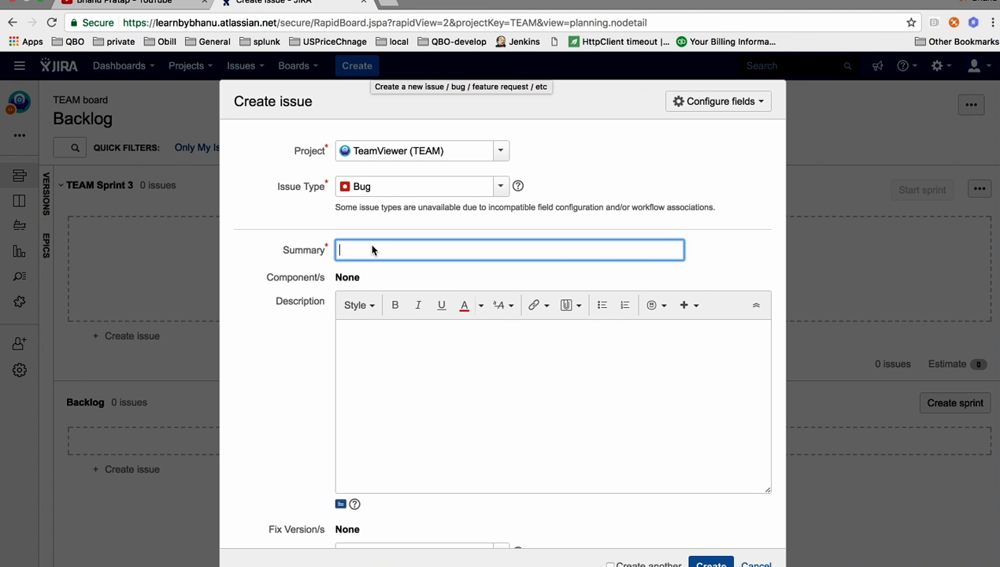
Step: Enter the summary 'payment page osis not loading' and assign the bug to myself
{"action": "left_click", "coordinate": [372, 250]}
{"action": "type", "text": "payment"}
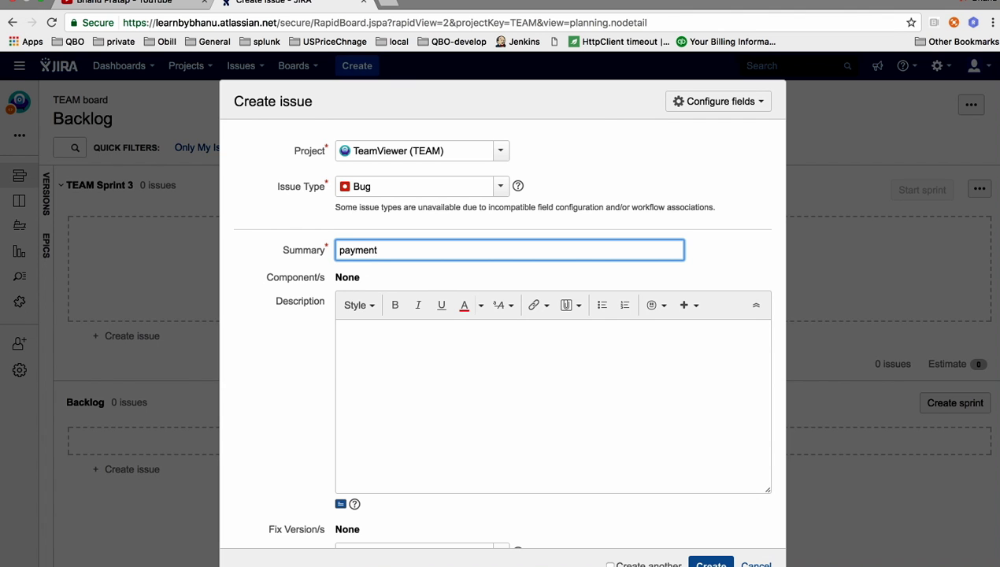
{"action": "type", "text": " page os"}
{"action": "type", "text": "is "}
{"action": "type", "text": "not loading"}
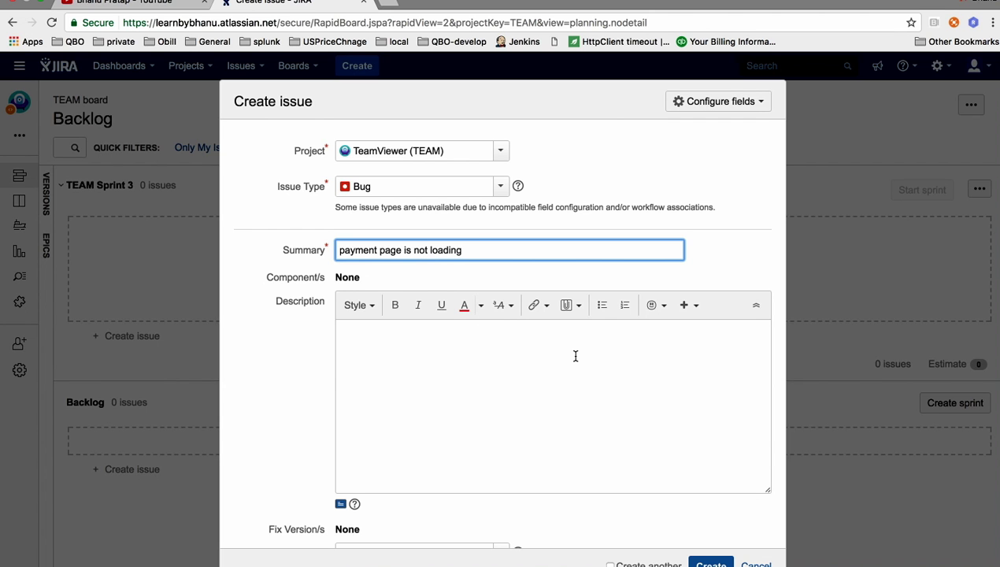
{"action": "left_click", "coordinate": [379, 341]}
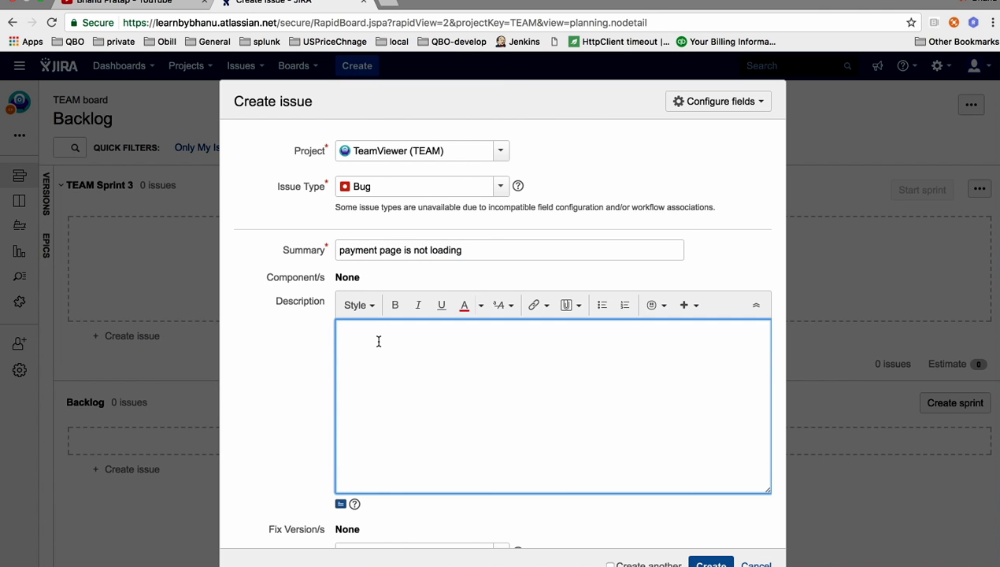
{"action": "scroll", "coordinate": [378, 341], "scroll_direction": "down", "scroll_amount": 10}
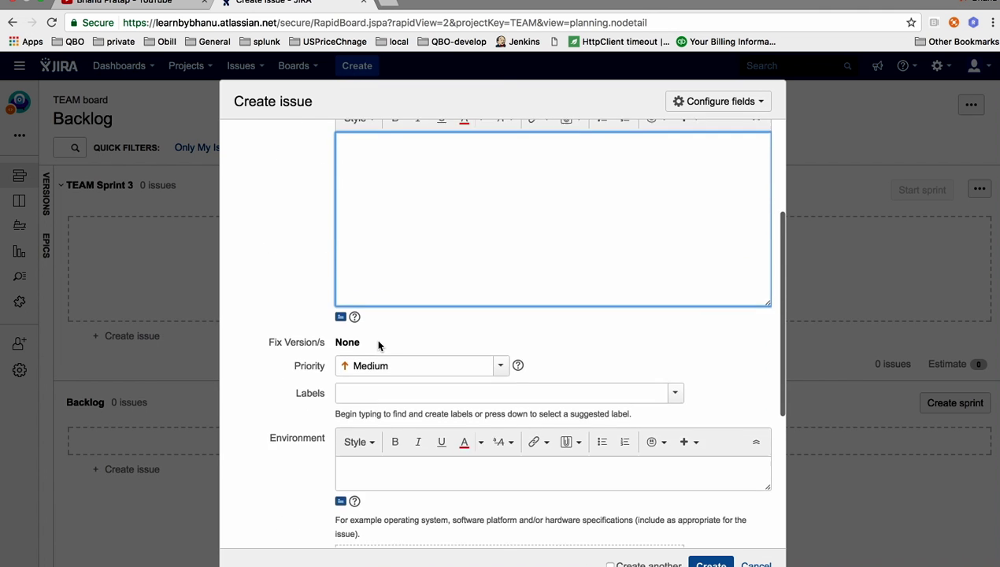
{"action": "left_click", "coordinate": [362, 437]}
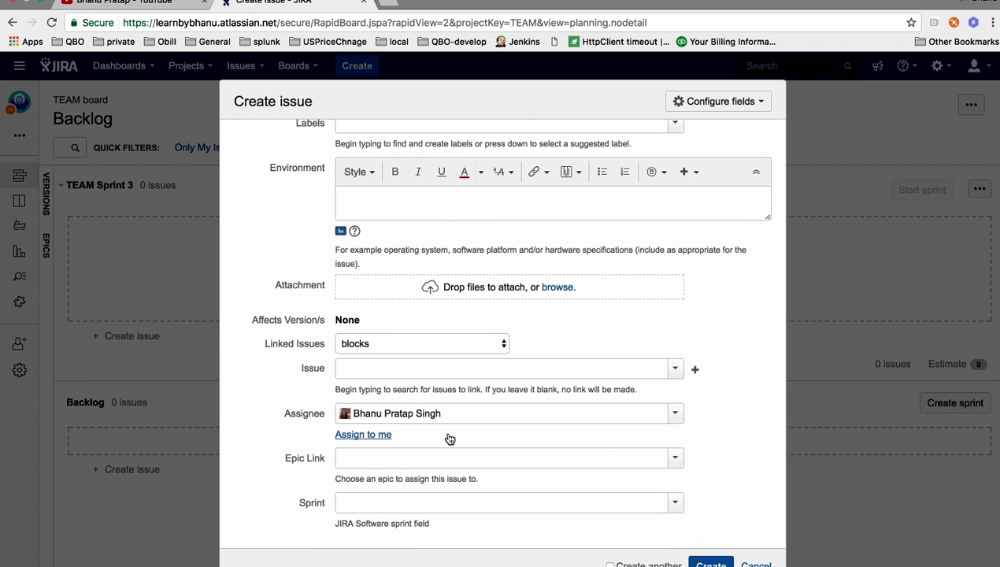
Step: Set the bug's Sprint to TEAM Sprint 3 and create it
{"action": "left_click", "coordinate": [678, 505]}
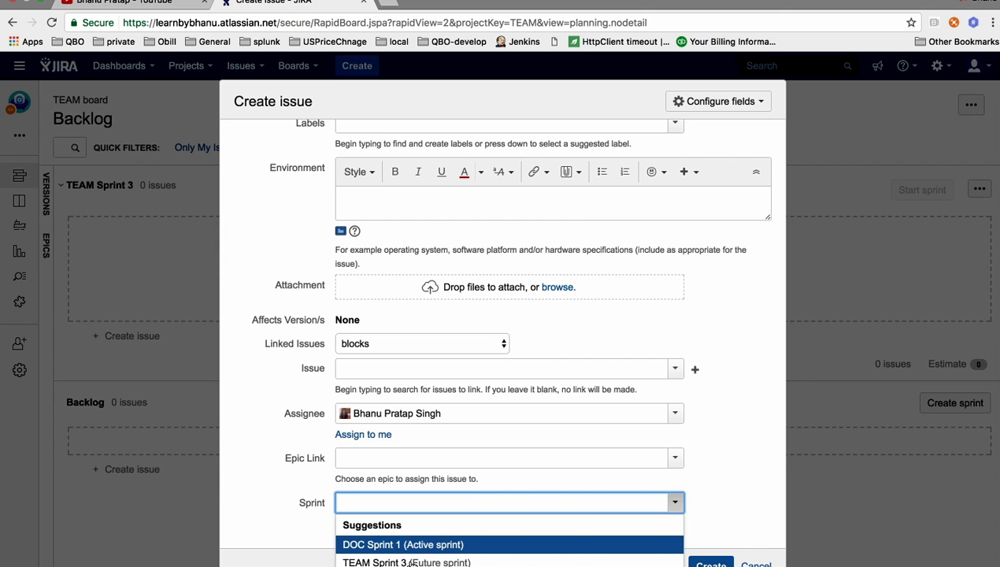
{"action": "key", "text": "Return"}
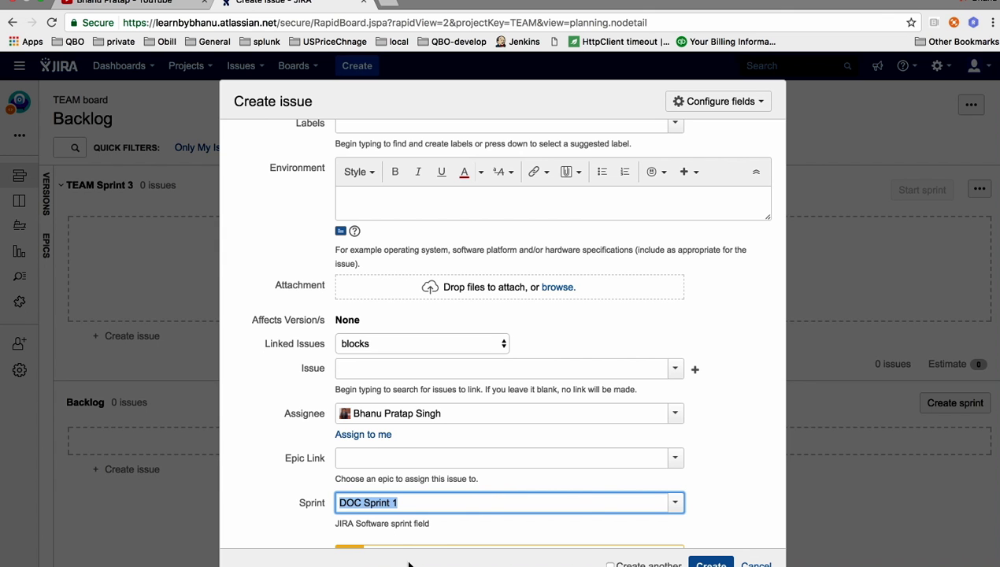
{"action": "left_click", "coordinate": [676, 504]}
{"action": "left_click", "coordinate": [378, 550]}
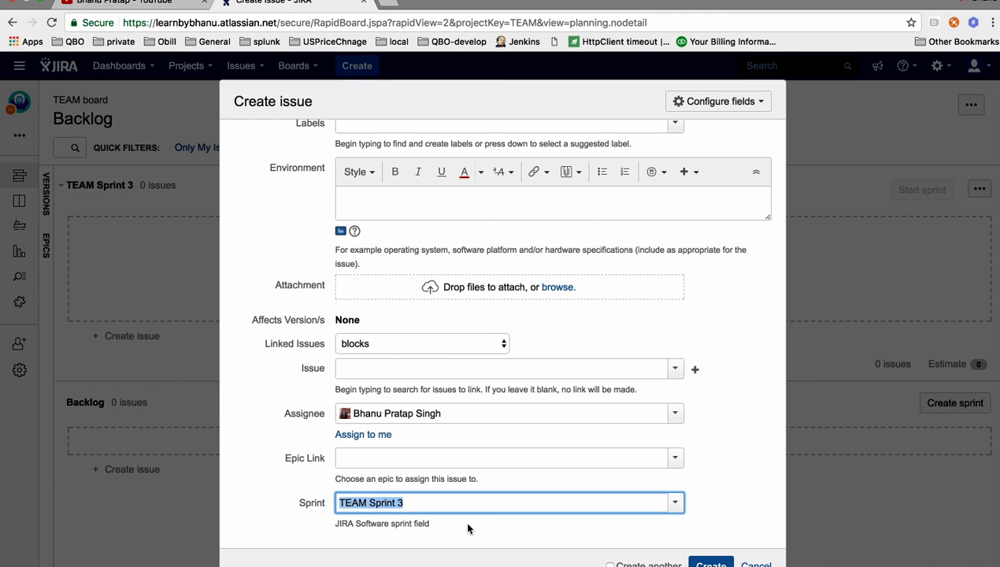
{"action": "left_click", "coordinate": [711, 564]}
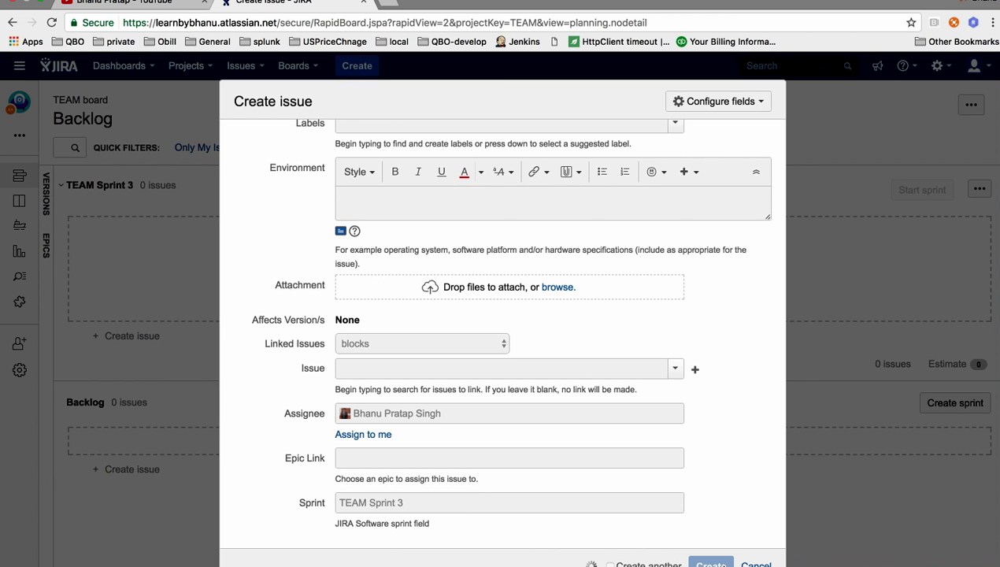
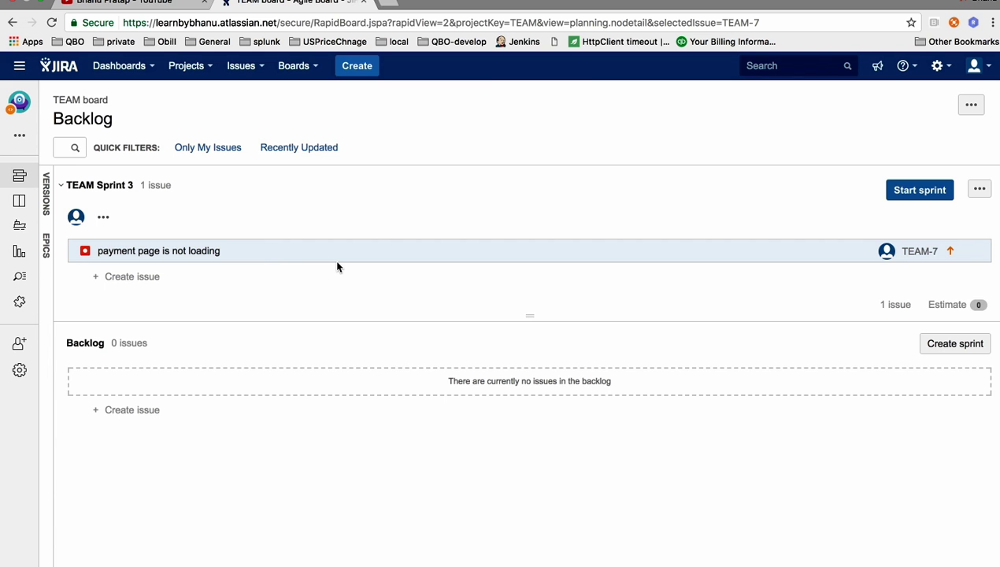
{"action": "left_click", "coordinate": [19, 203]}
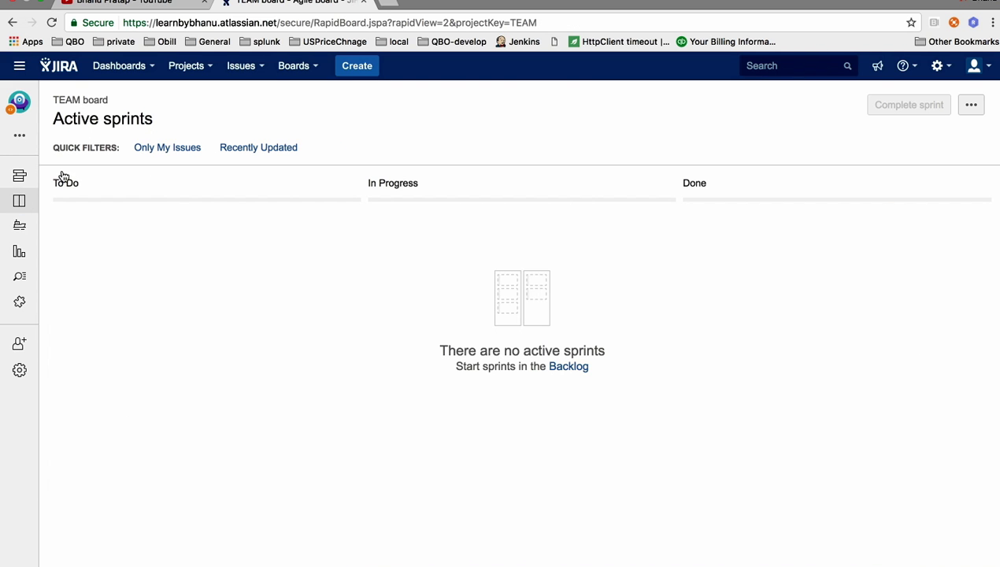
{"action": "left_click", "coordinate": [22, 176]}
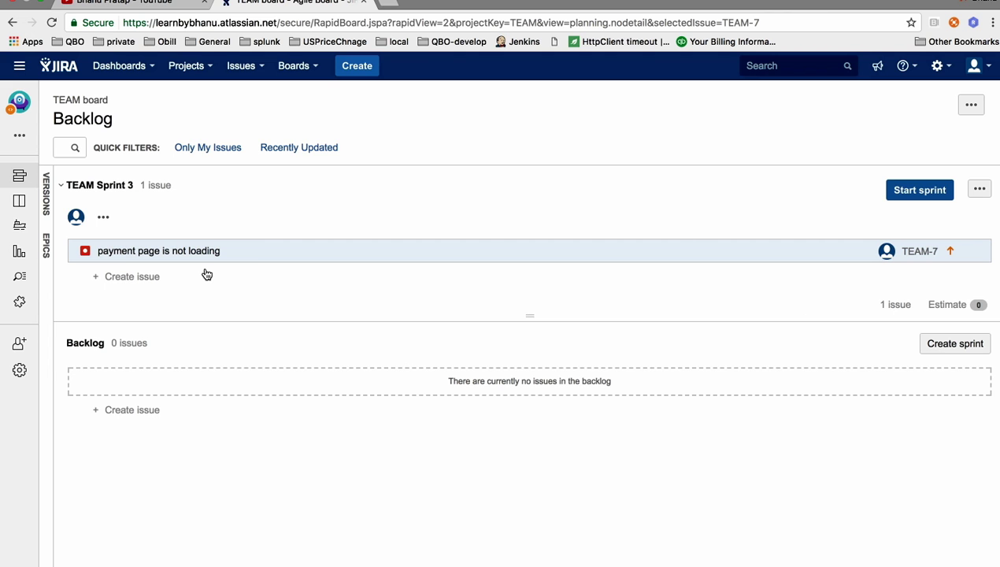
{"action": "left_click", "coordinate": [20, 254]}
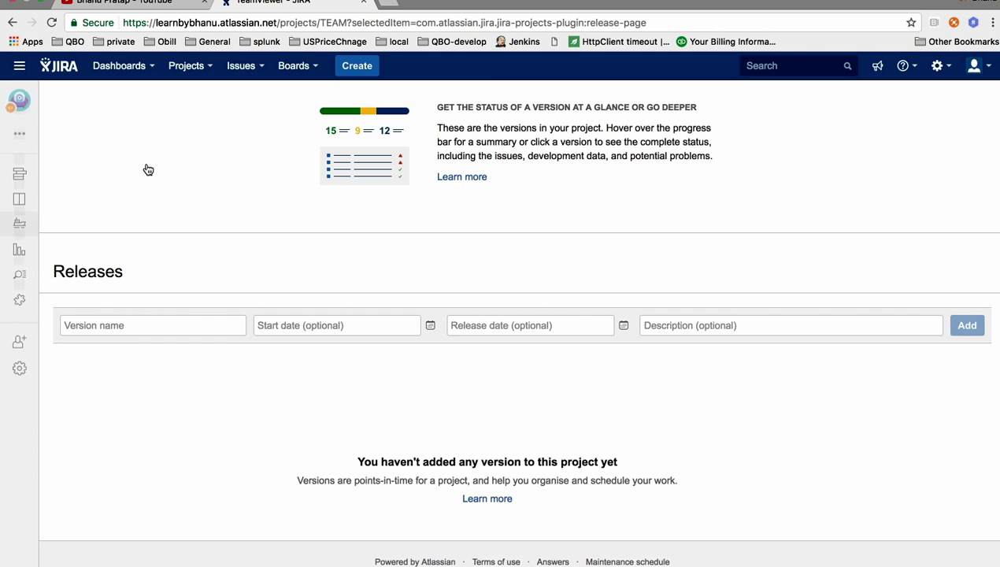
{"action": "scroll", "coordinate": [399, 267], "scroll_direction": "down", "scroll_amount": 1}
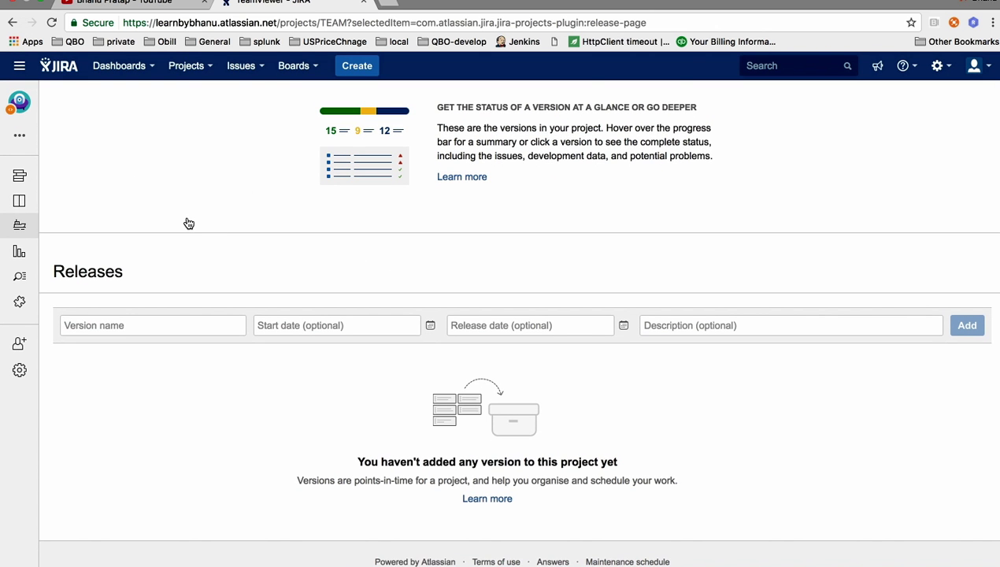
{"action": "left_click", "coordinate": [21, 177]}
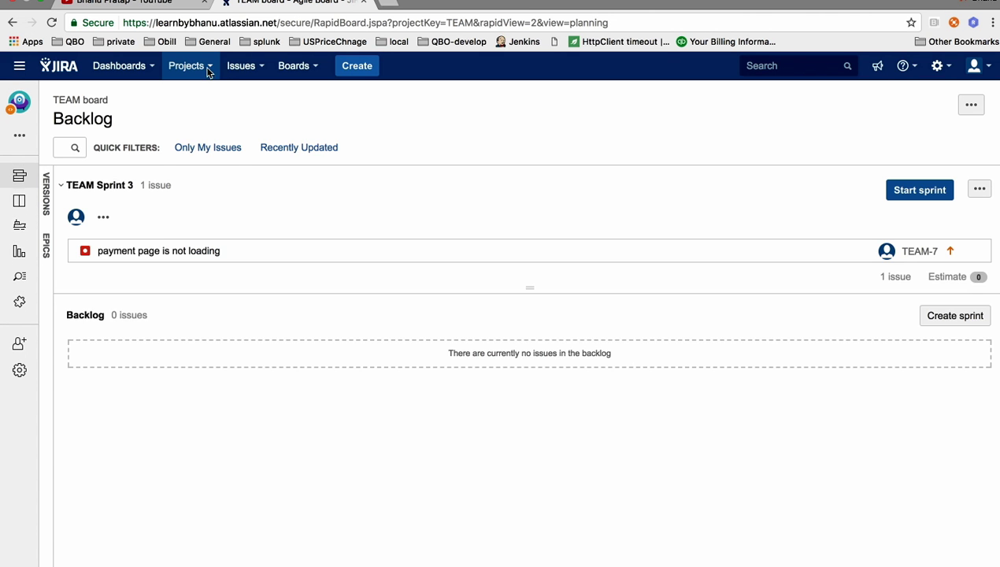
Step: Show the My open issues filter, listing TEAM-7 and DOC-1, with TEAM-7's details open
{"action": "left_click", "coordinate": [197, 67]}
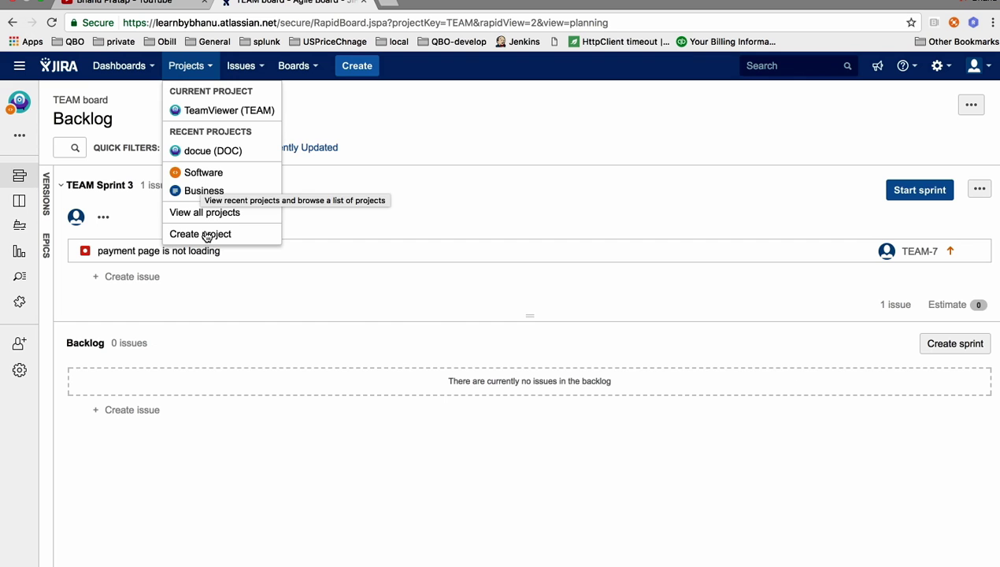
{"action": "left_click", "coordinate": [364, 130]}
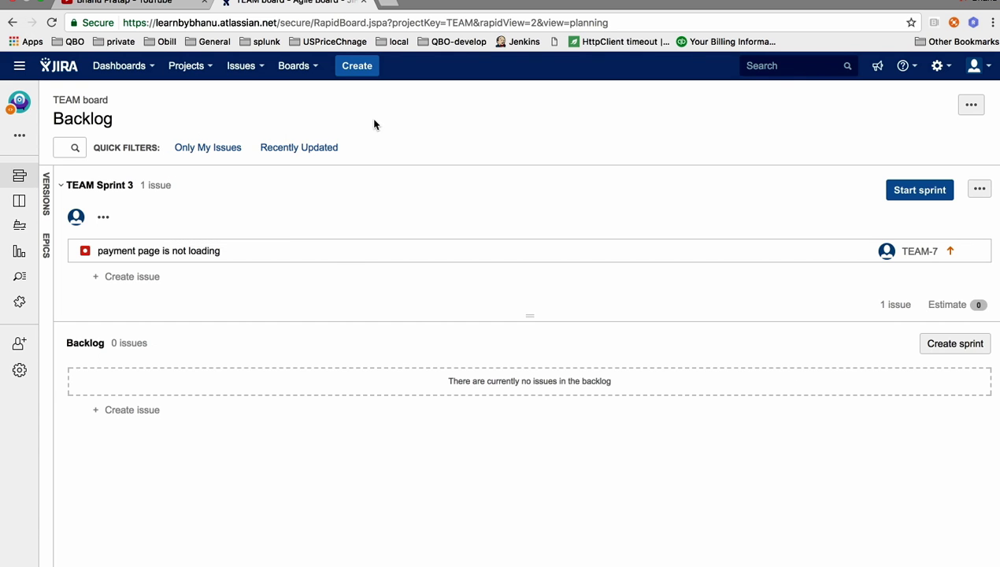
{"action": "left_click", "coordinate": [260, 68]}
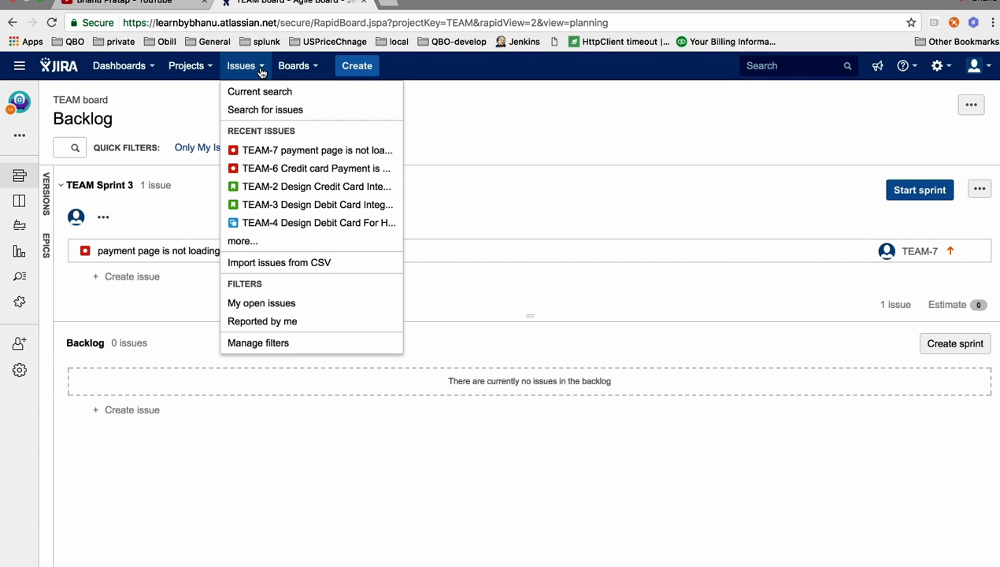
{"action": "left_click", "coordinate": [270, 303]}
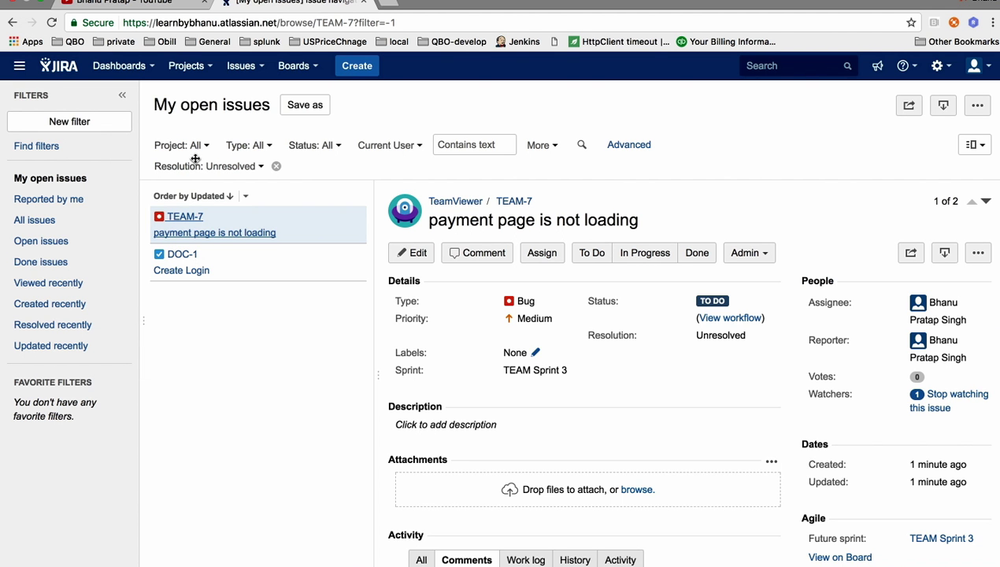
{"action": "left_click", "coordinate": [203, 147]}
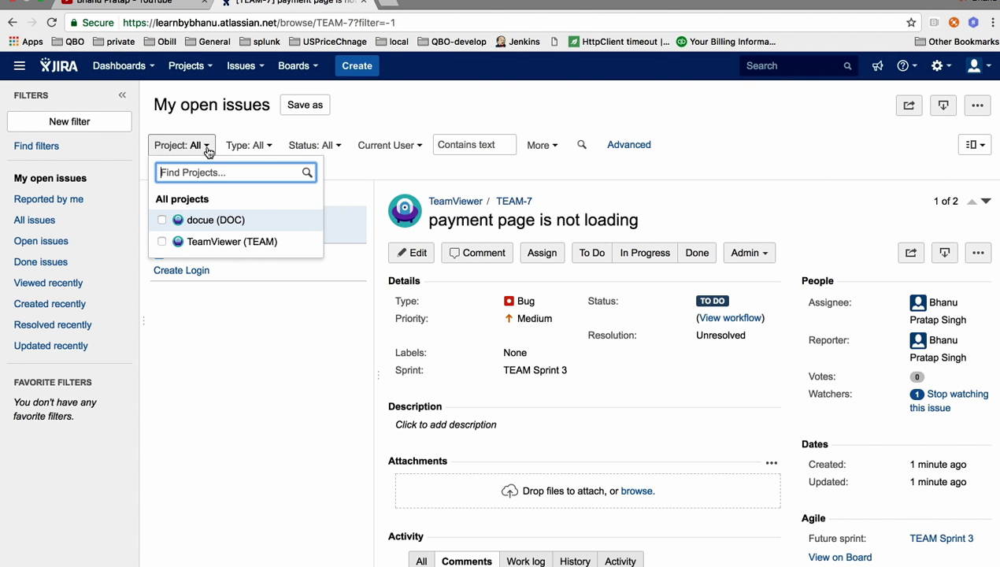
{"action": "left_click", "coordinate": [268, 149]}
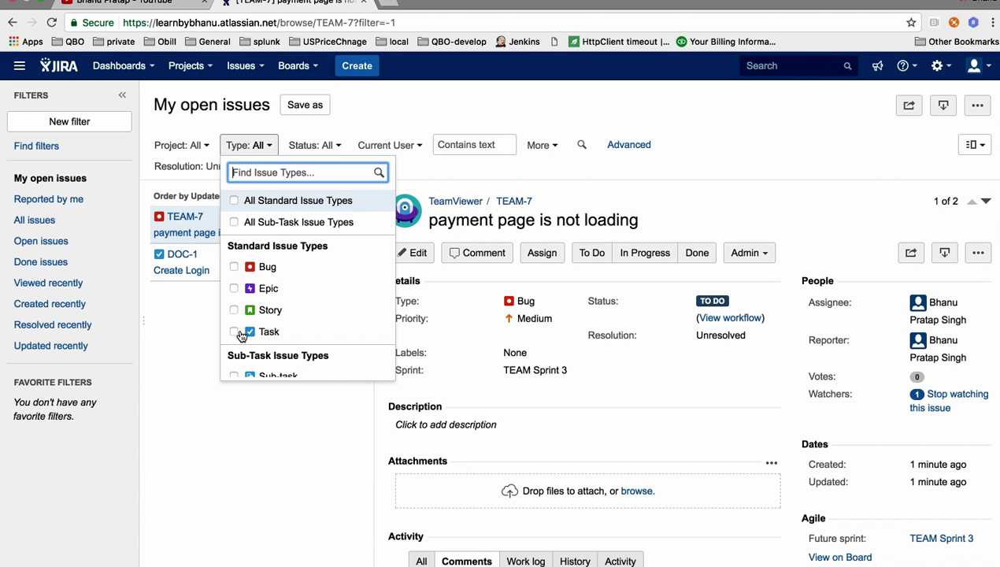
{"action": "left_click", "coordinate": [441, 164]}
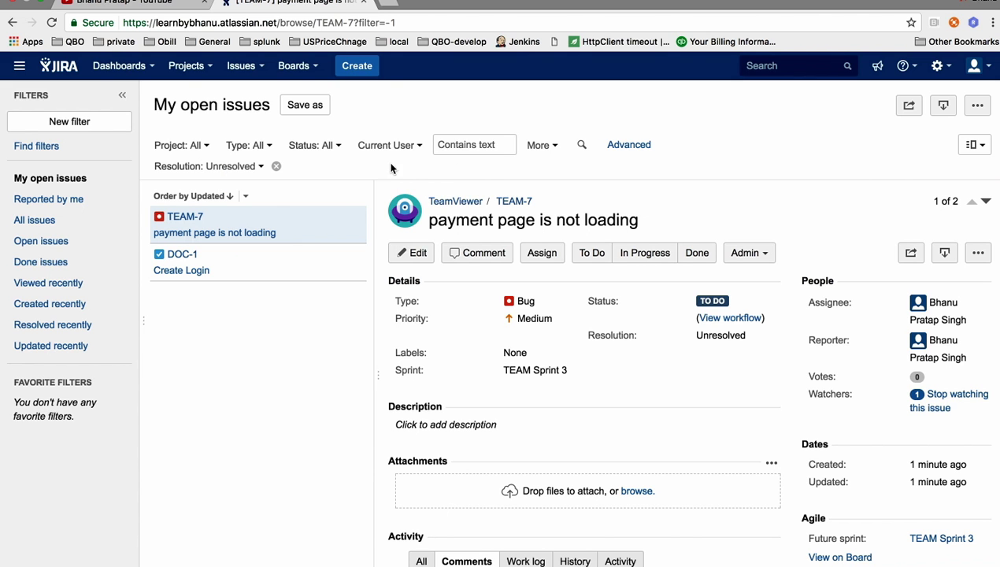
{"action": "left_click", "coordinate": [338, 148]}
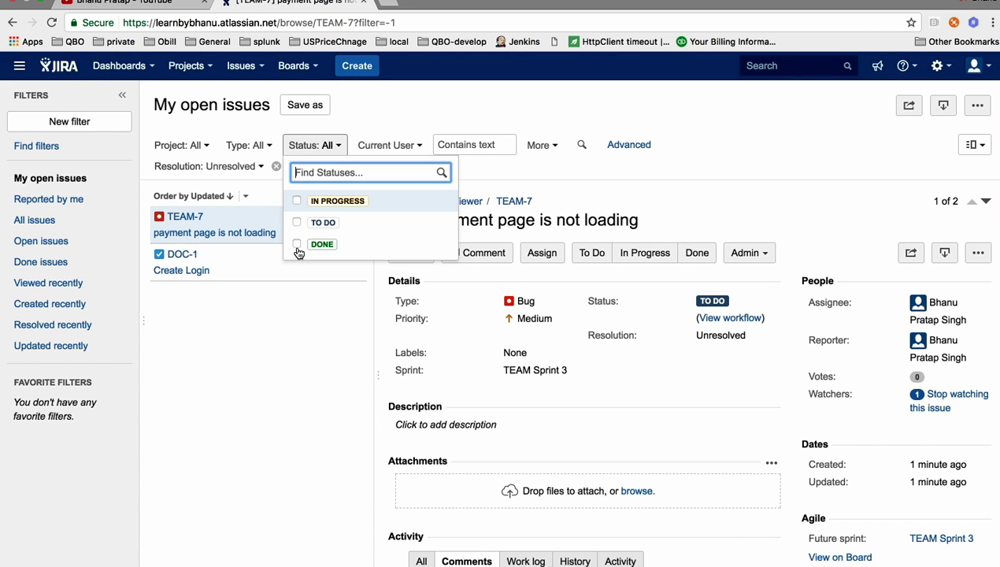
{"action": "left_click", "coordinate": [288, 323]}
{"action": "left_click", "coordinate": [420, 147]}
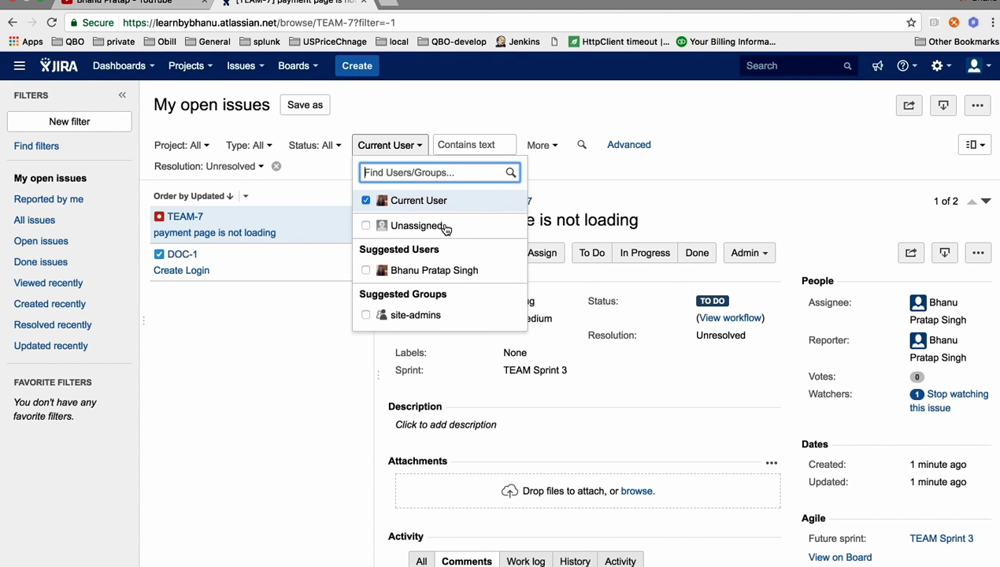
{"action": "left_click", "coordinate": [770, 193]}
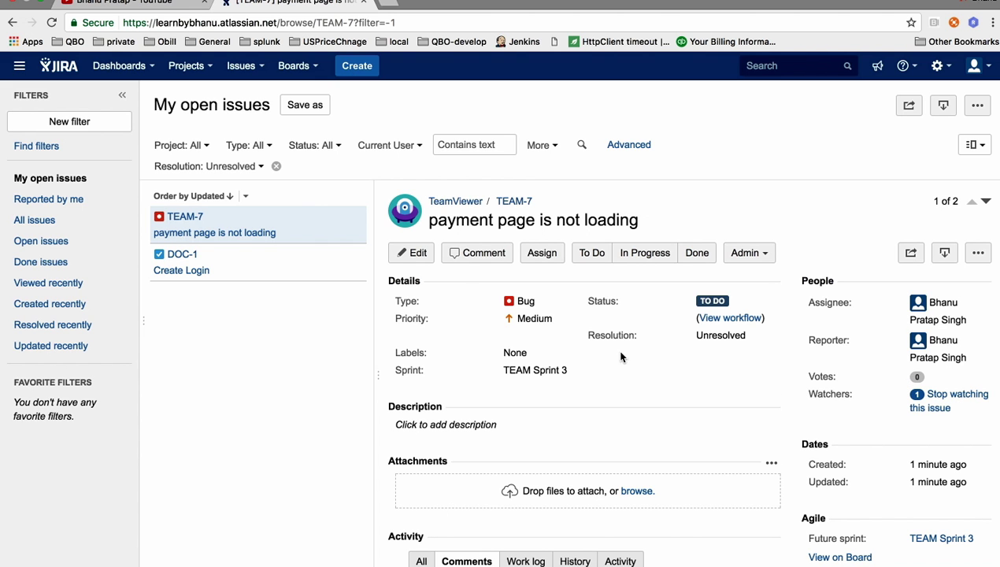
Step: Attach the WhatsApp Image JPEG from Downloads to TEAM-7
{"action": "scroll", "coordinate": [623, 349], "scroll_direction": "down", "scroll_amount": 1}
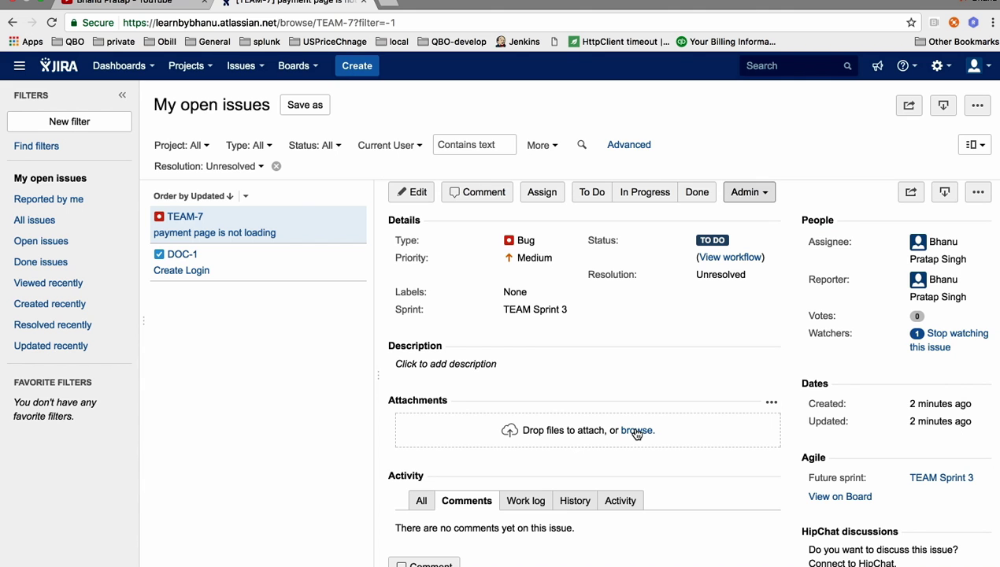
{"action": "left_click", "coordinate": [636, 431]}
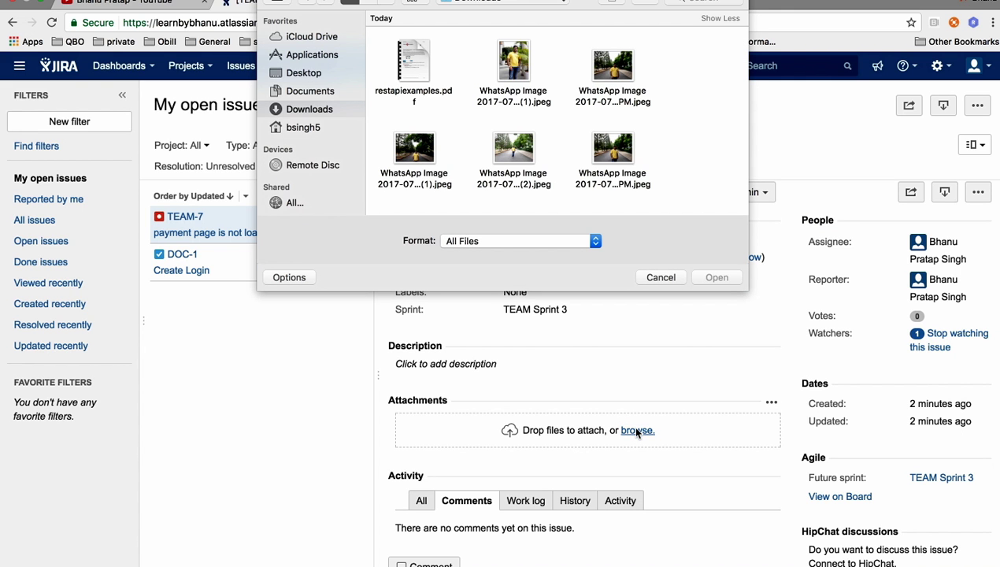
{"action": "left_click", "coordinate": [511, 62]}
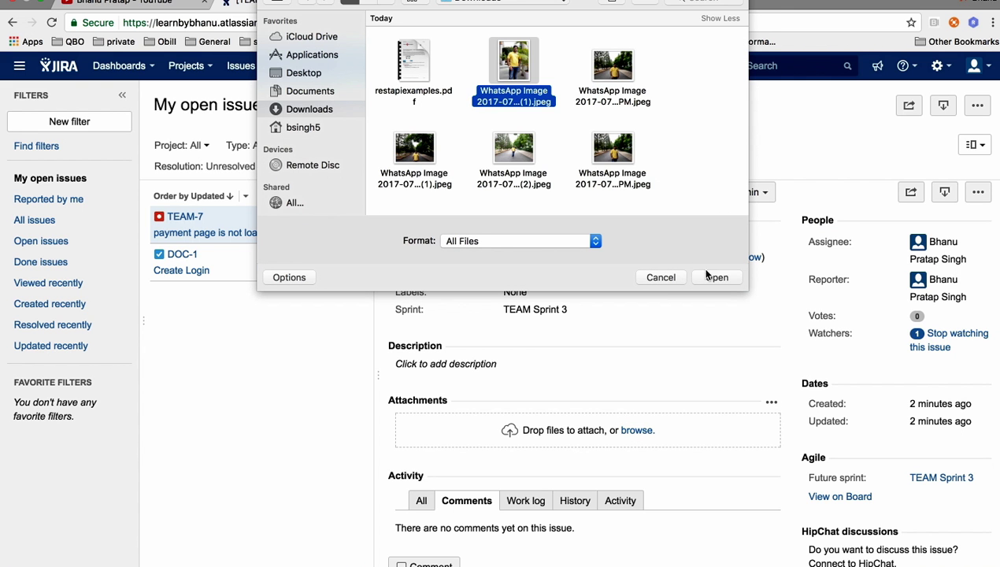
{"action": "left_click", "coordinate": [706, 276]}
Step: Reload TEAM-7's details and check the 101 kB image thumbnail under Attachments
{"action": "scroll", "coordinate": [669, 351], "scroll_direction": "down", "scroll_amount": 3}
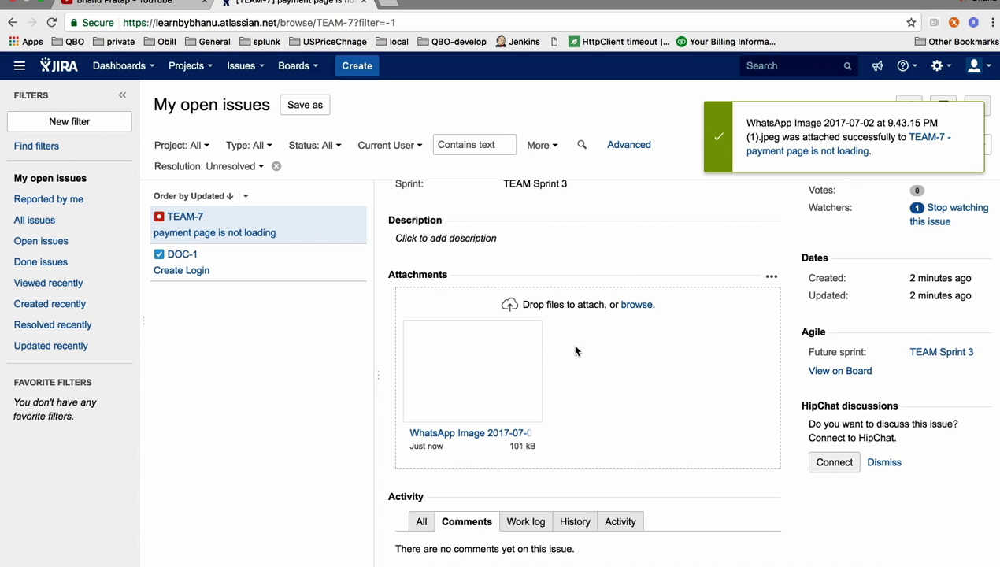
{"action": "left_click", "coordinate": [181, 218]}
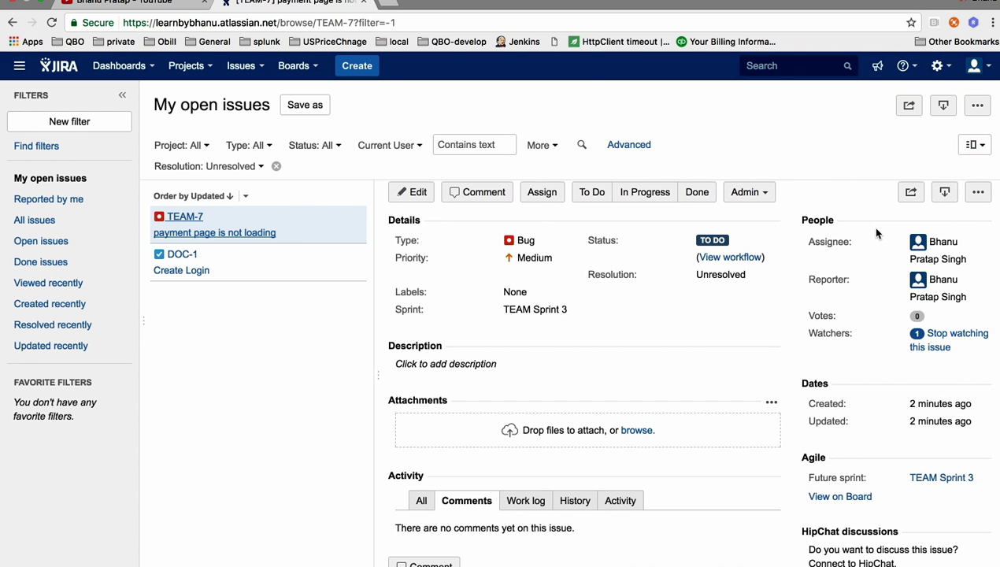
{"action": "scroll", "coordinate": [858, 226], "scroll_direction": "down", "scroll_amount": 3}
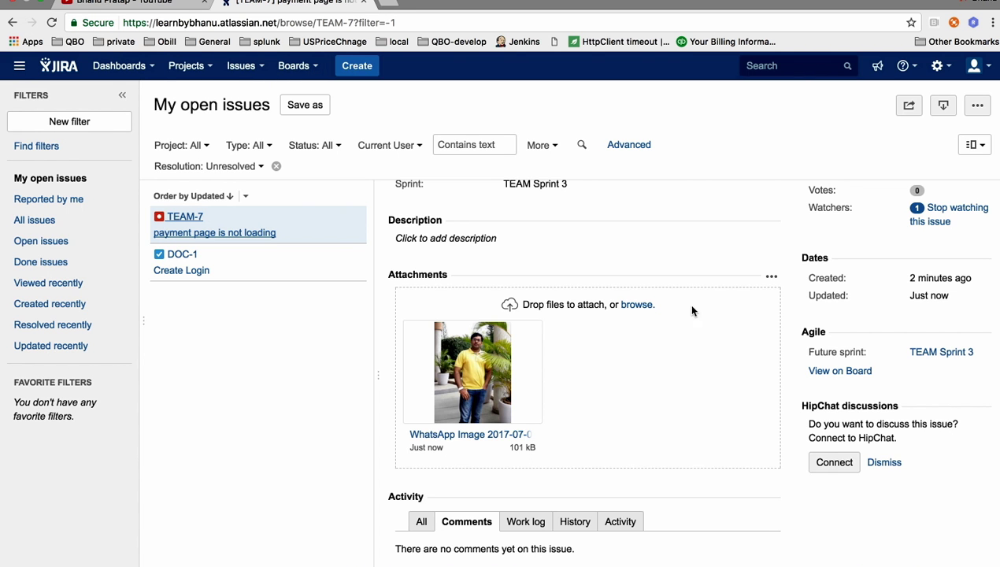
{"action": "scroll", "coordinate": [686, 362], "scroll_direction": "up", "scroll_amount": 5}
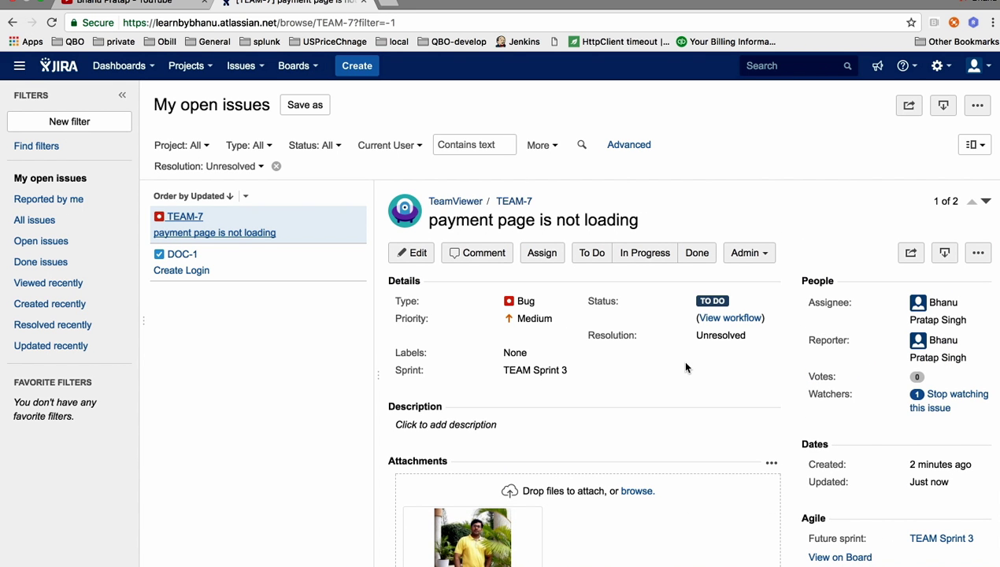
{"action": "scroll", "coordinate": [686, 366], "scroll_direction": "down", "scroll_amount": 4}
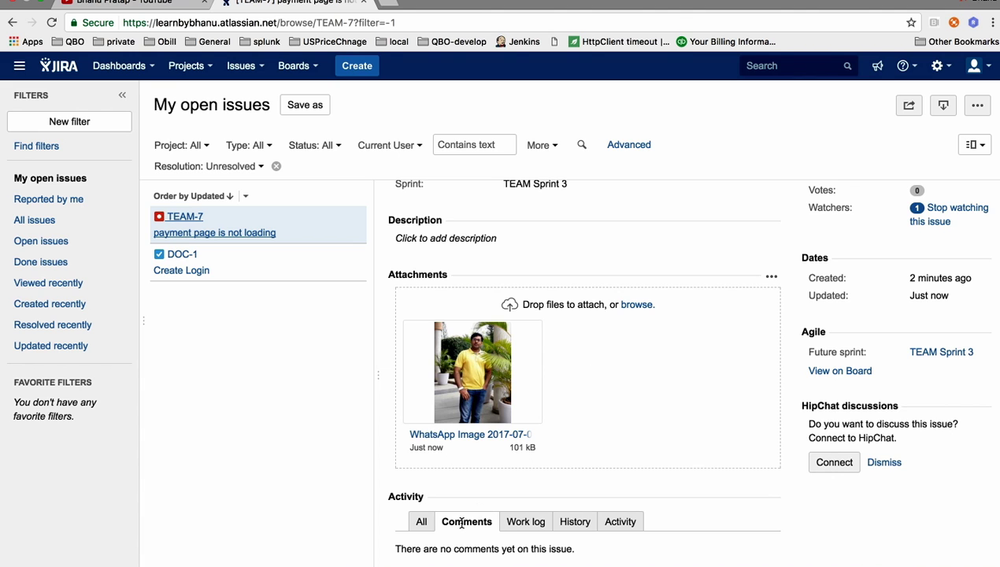
Step: Enter a string of random placeholder characters as a new comment on TEAM-7
{"action": "type", "text": "m"}
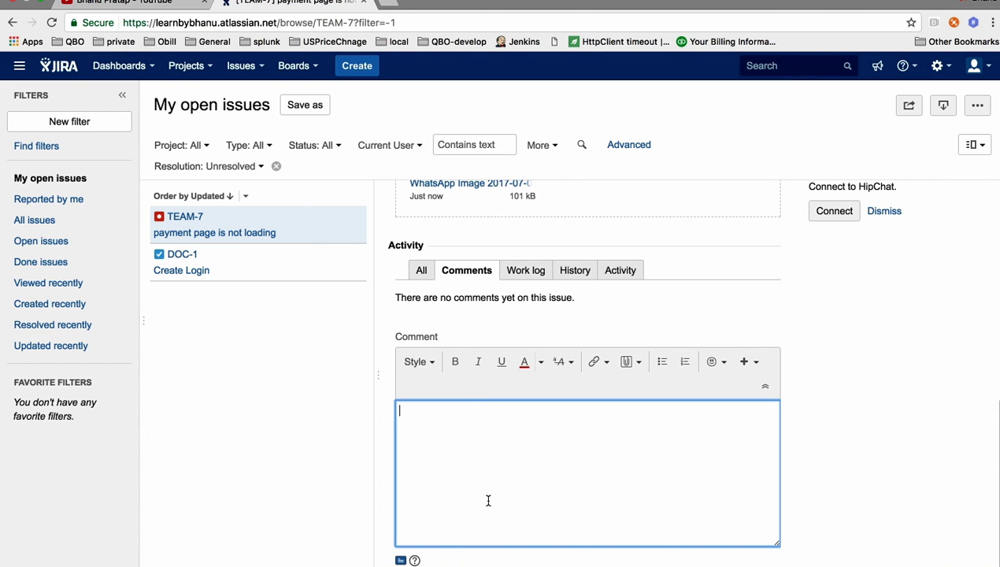
{"action": "type", "text": "gsdfkdfkjfhkhfgdkhfgdshjkdfghjkdgjkhjkdsgsjkg"}
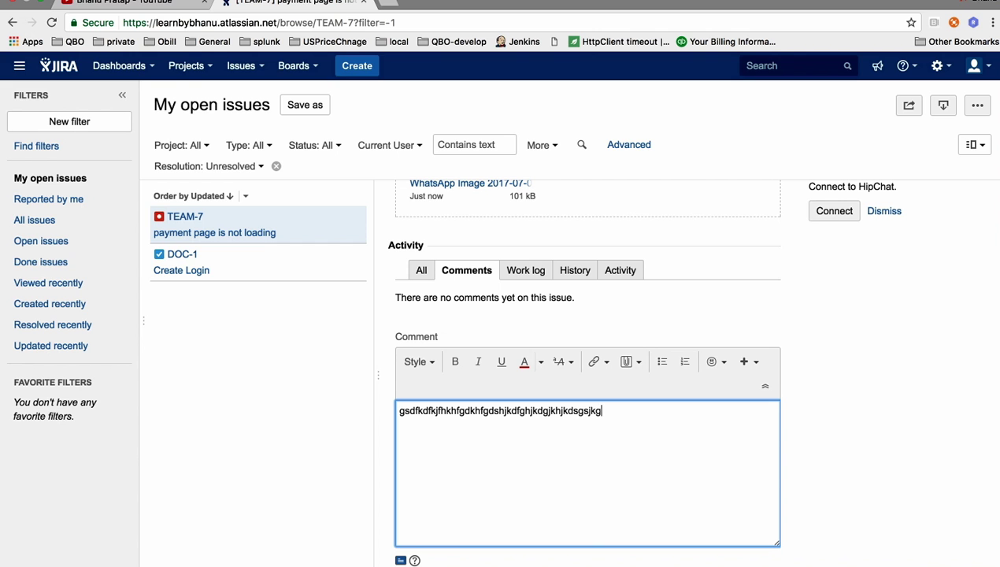
{"action": "left_click", "coordinate": [519, 494]}
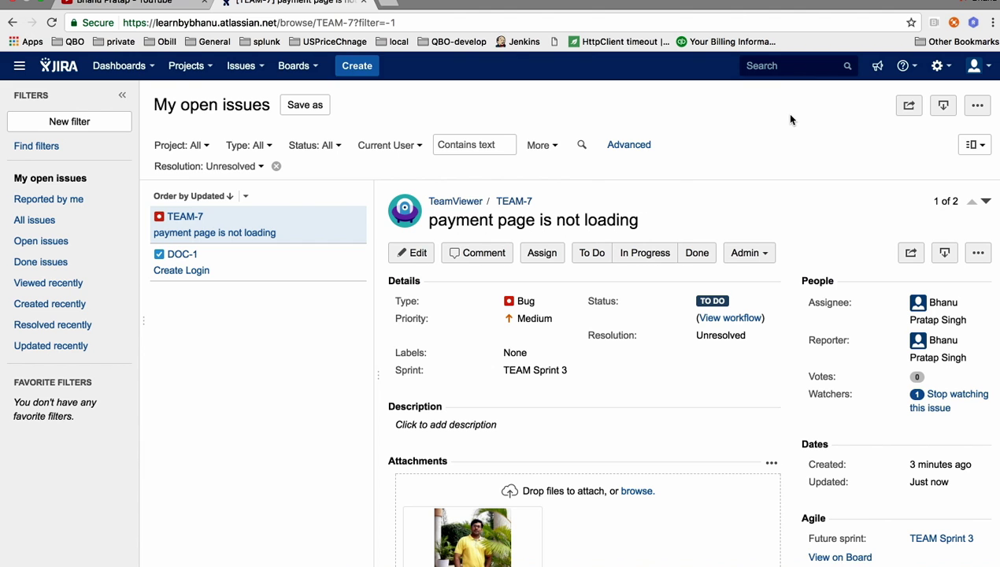
{"action": "mouse_move", "coordinate": [784, 1]}
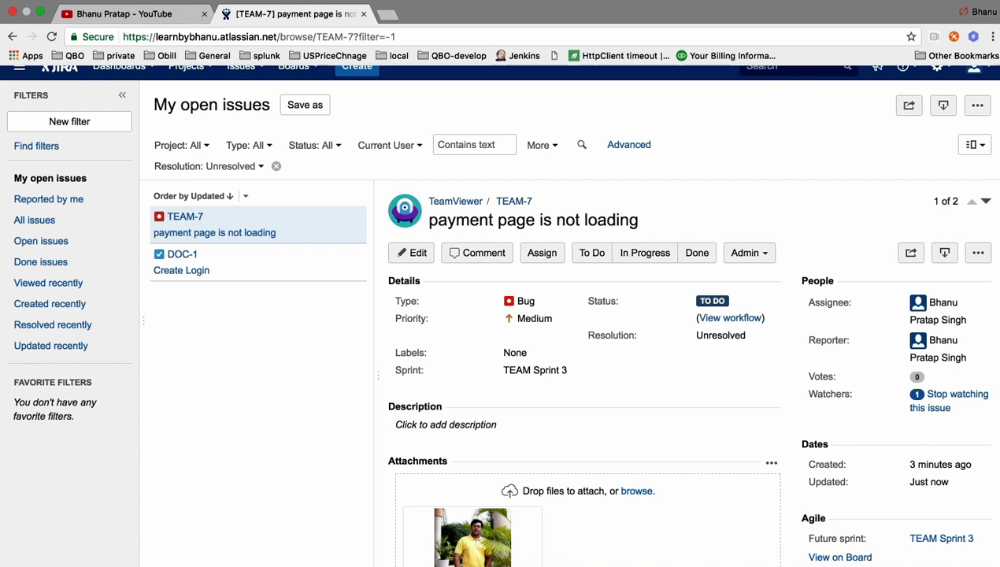